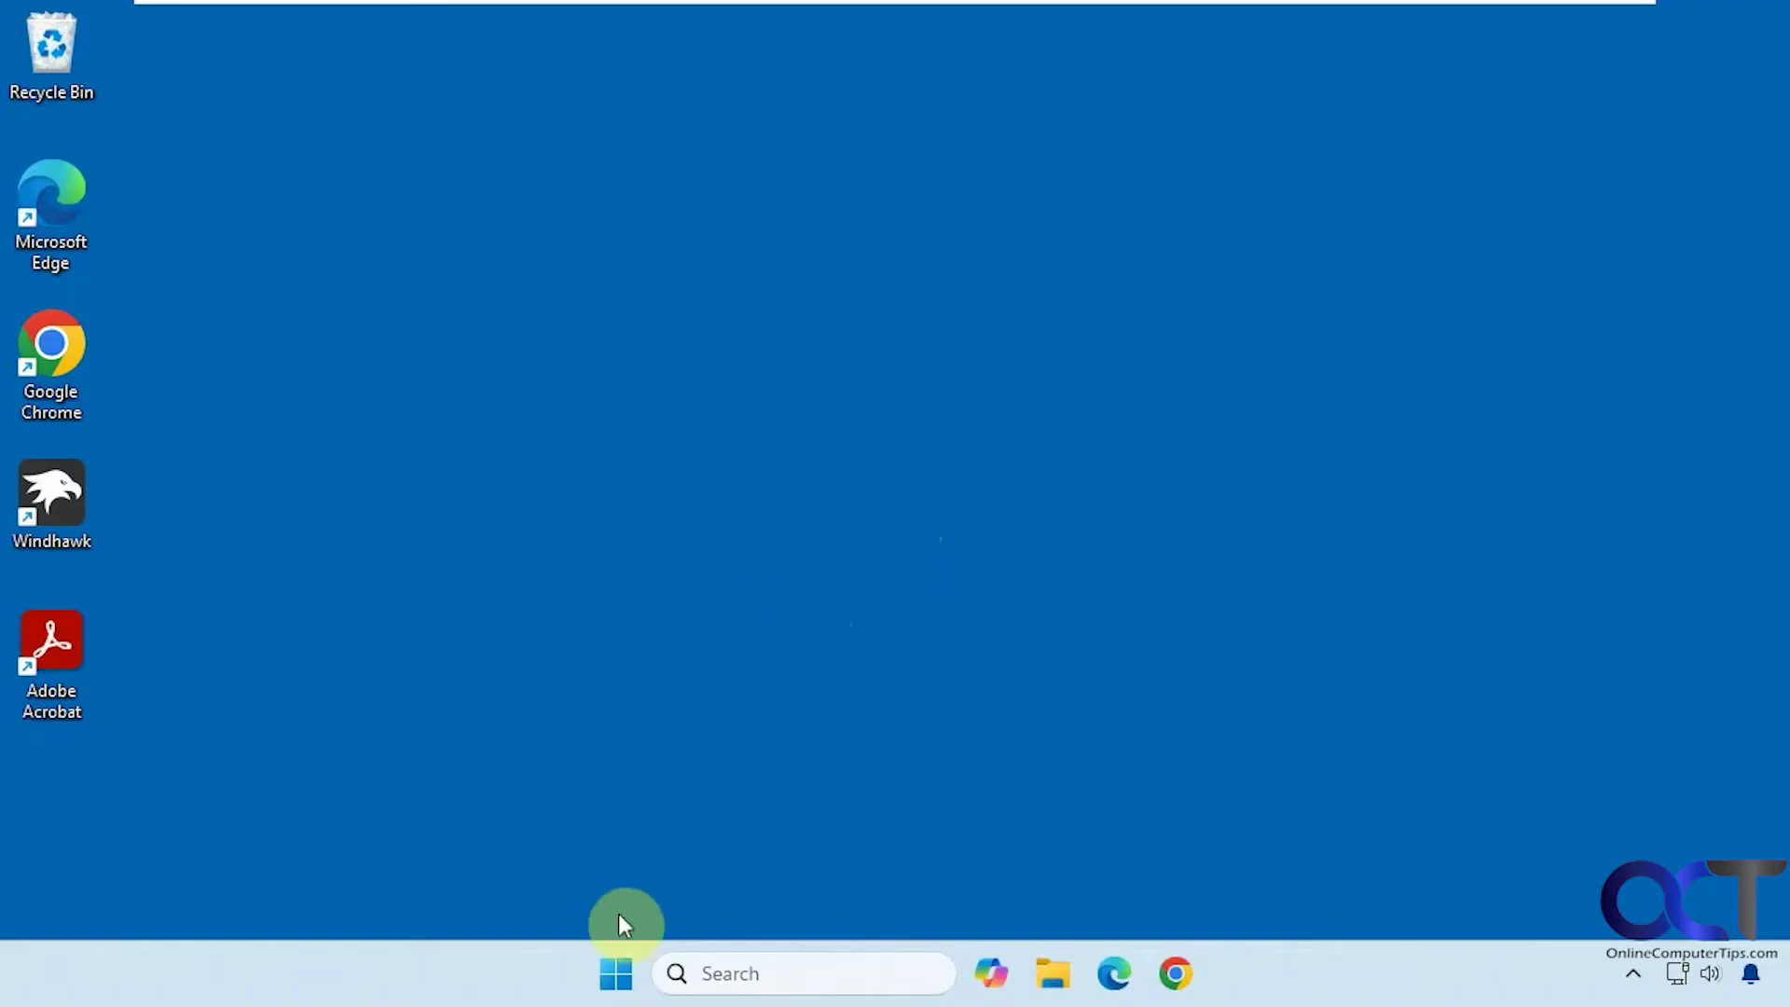
Step: Launch Settings from Start and go to System › Recovery
click(615, 973)
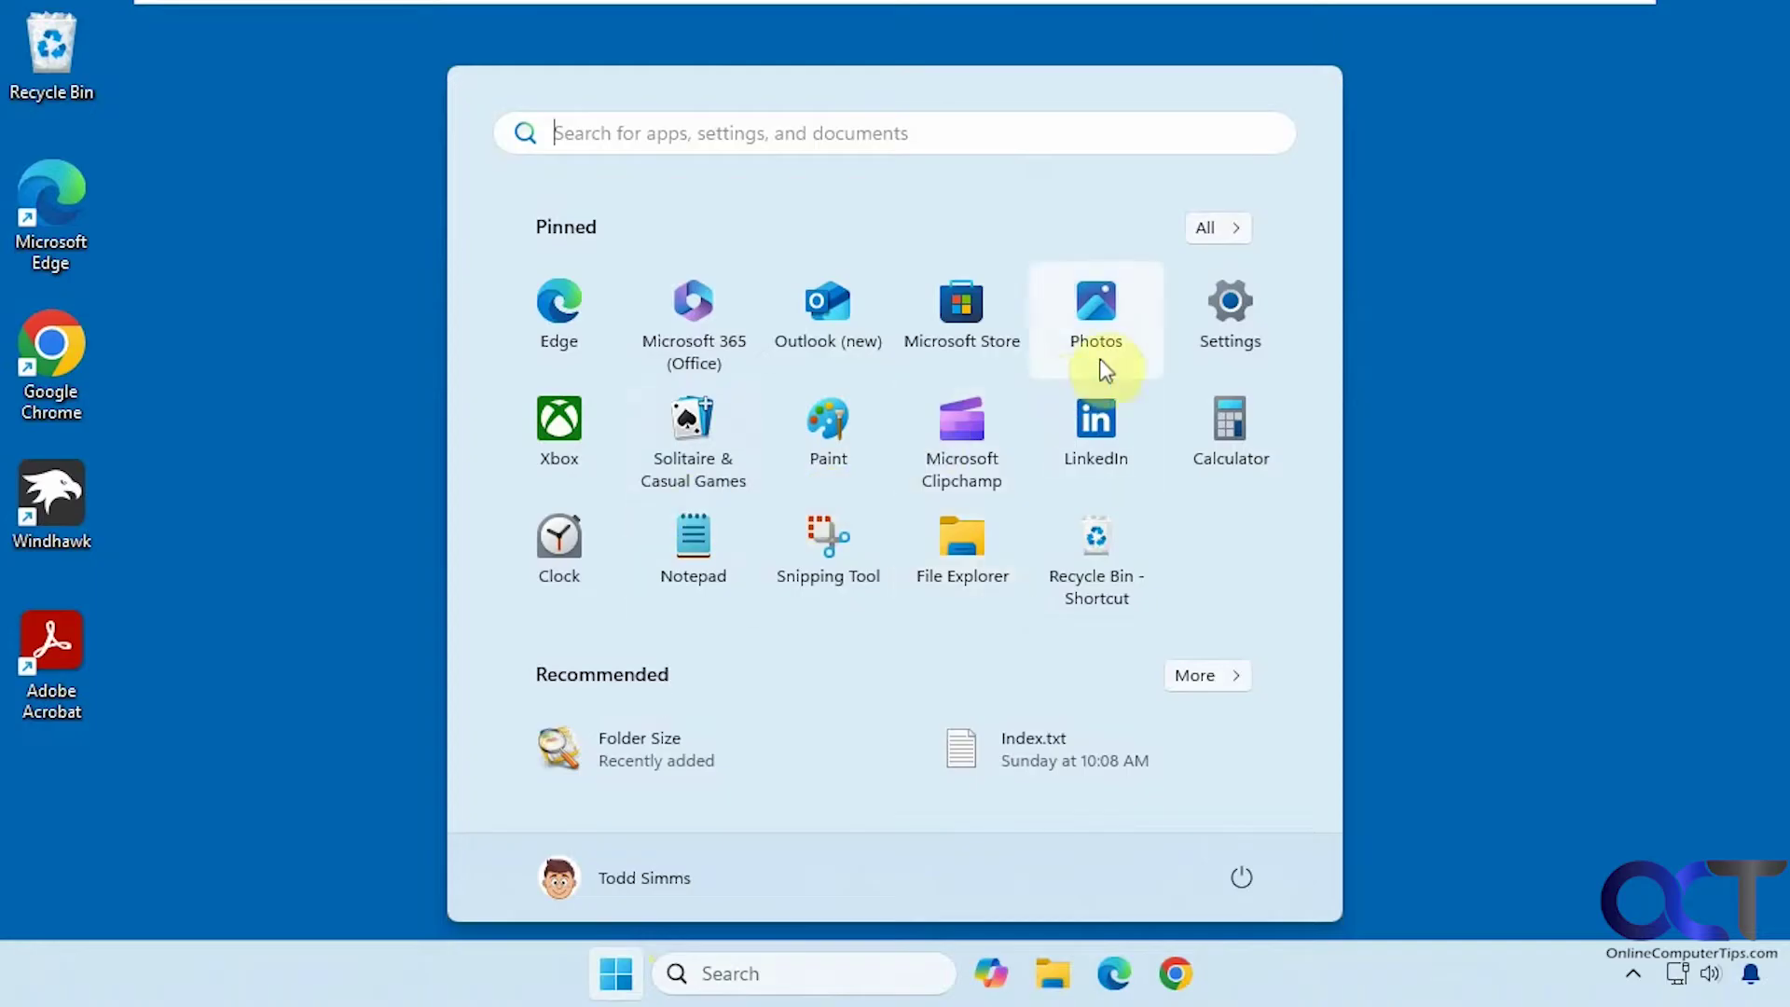
click(1203, 329)
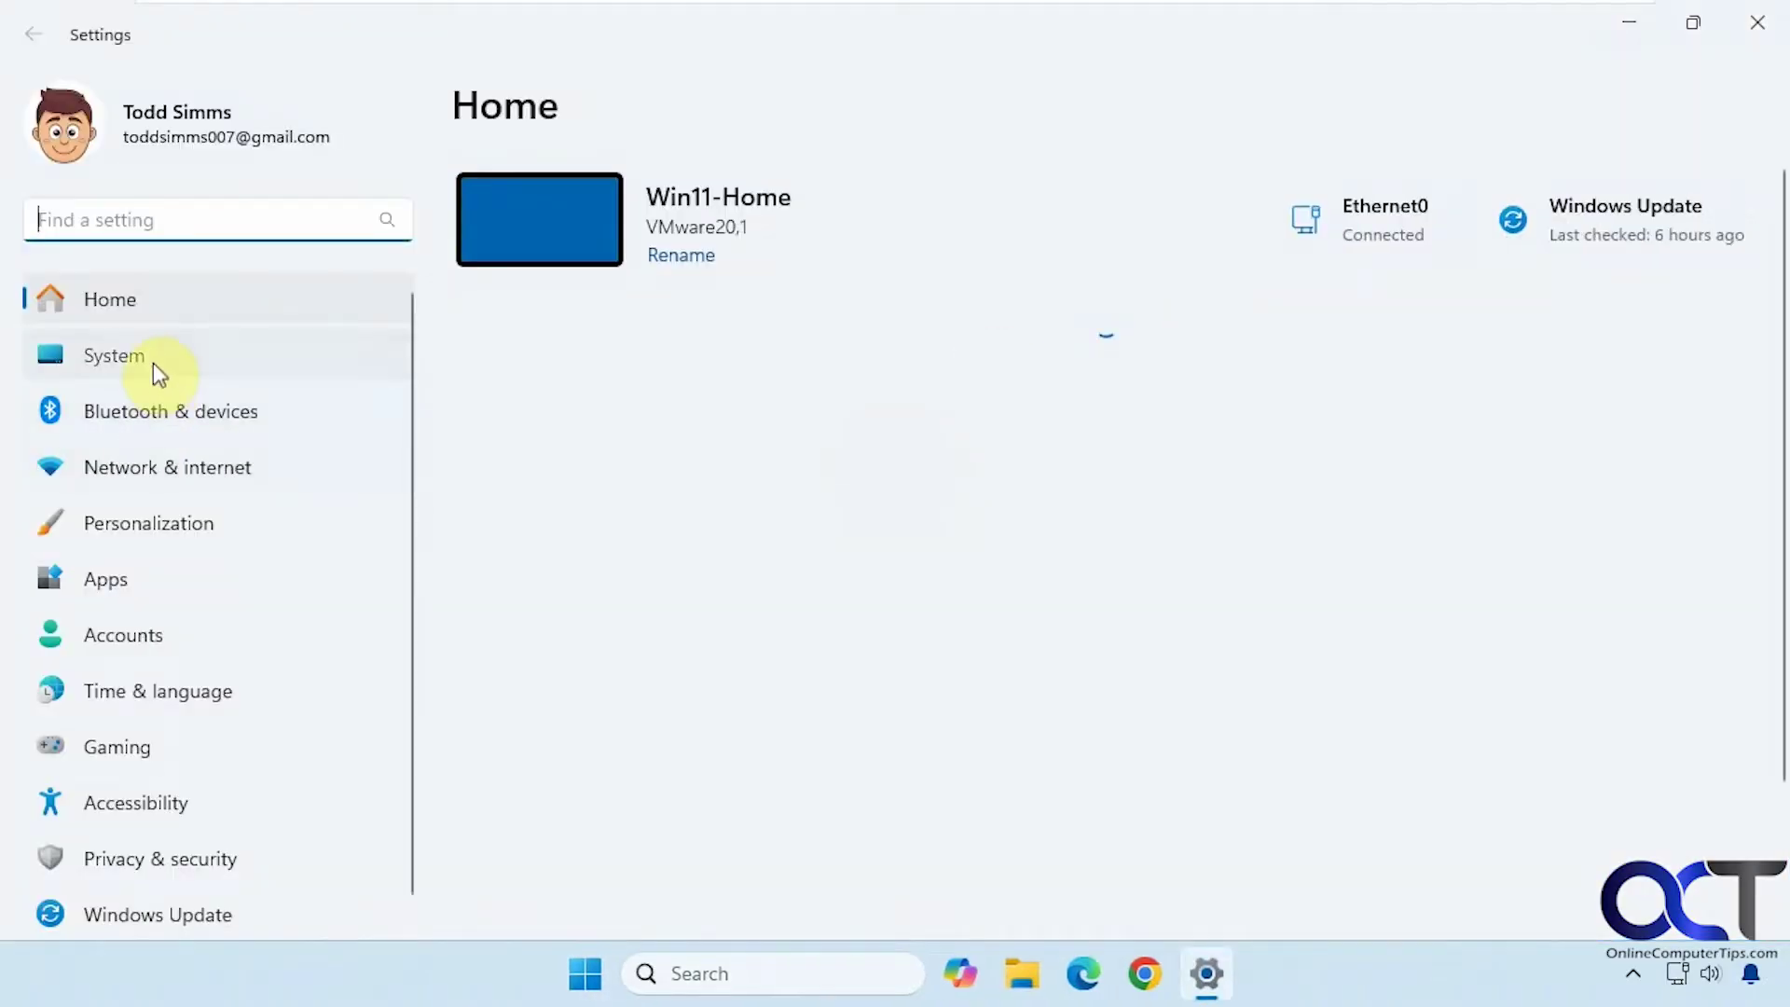
click(153, 360)
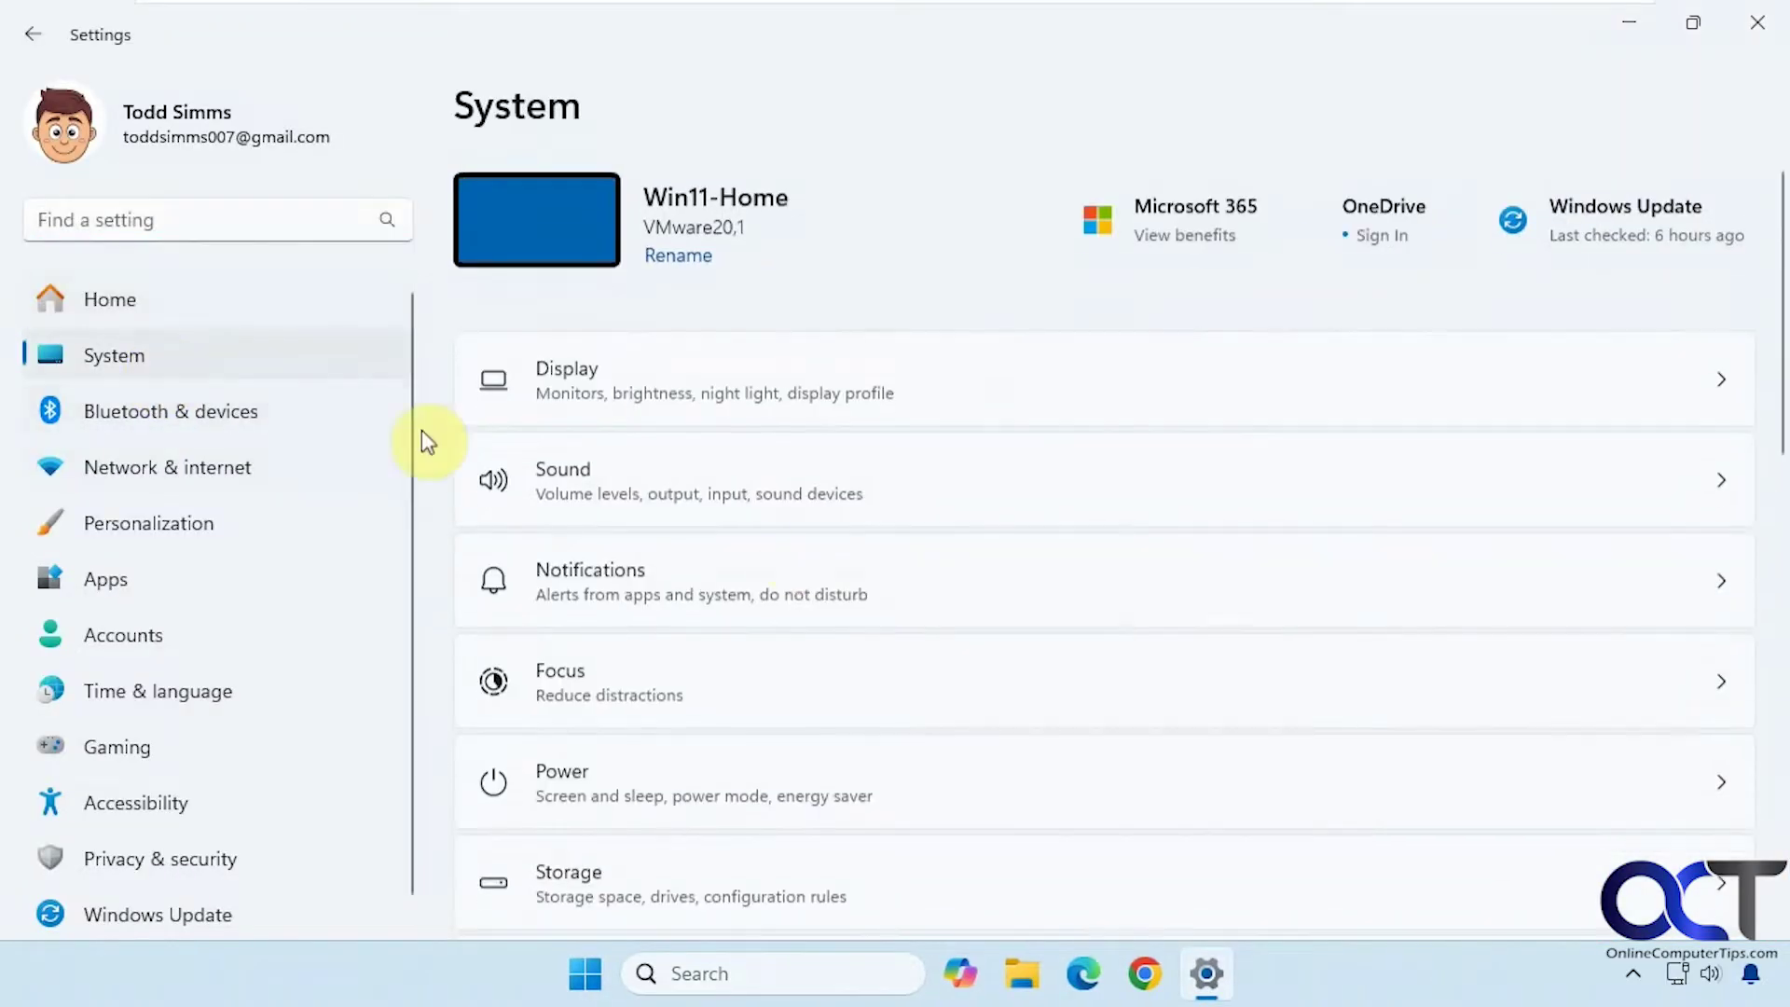
scroll(941, 716, down, 3)
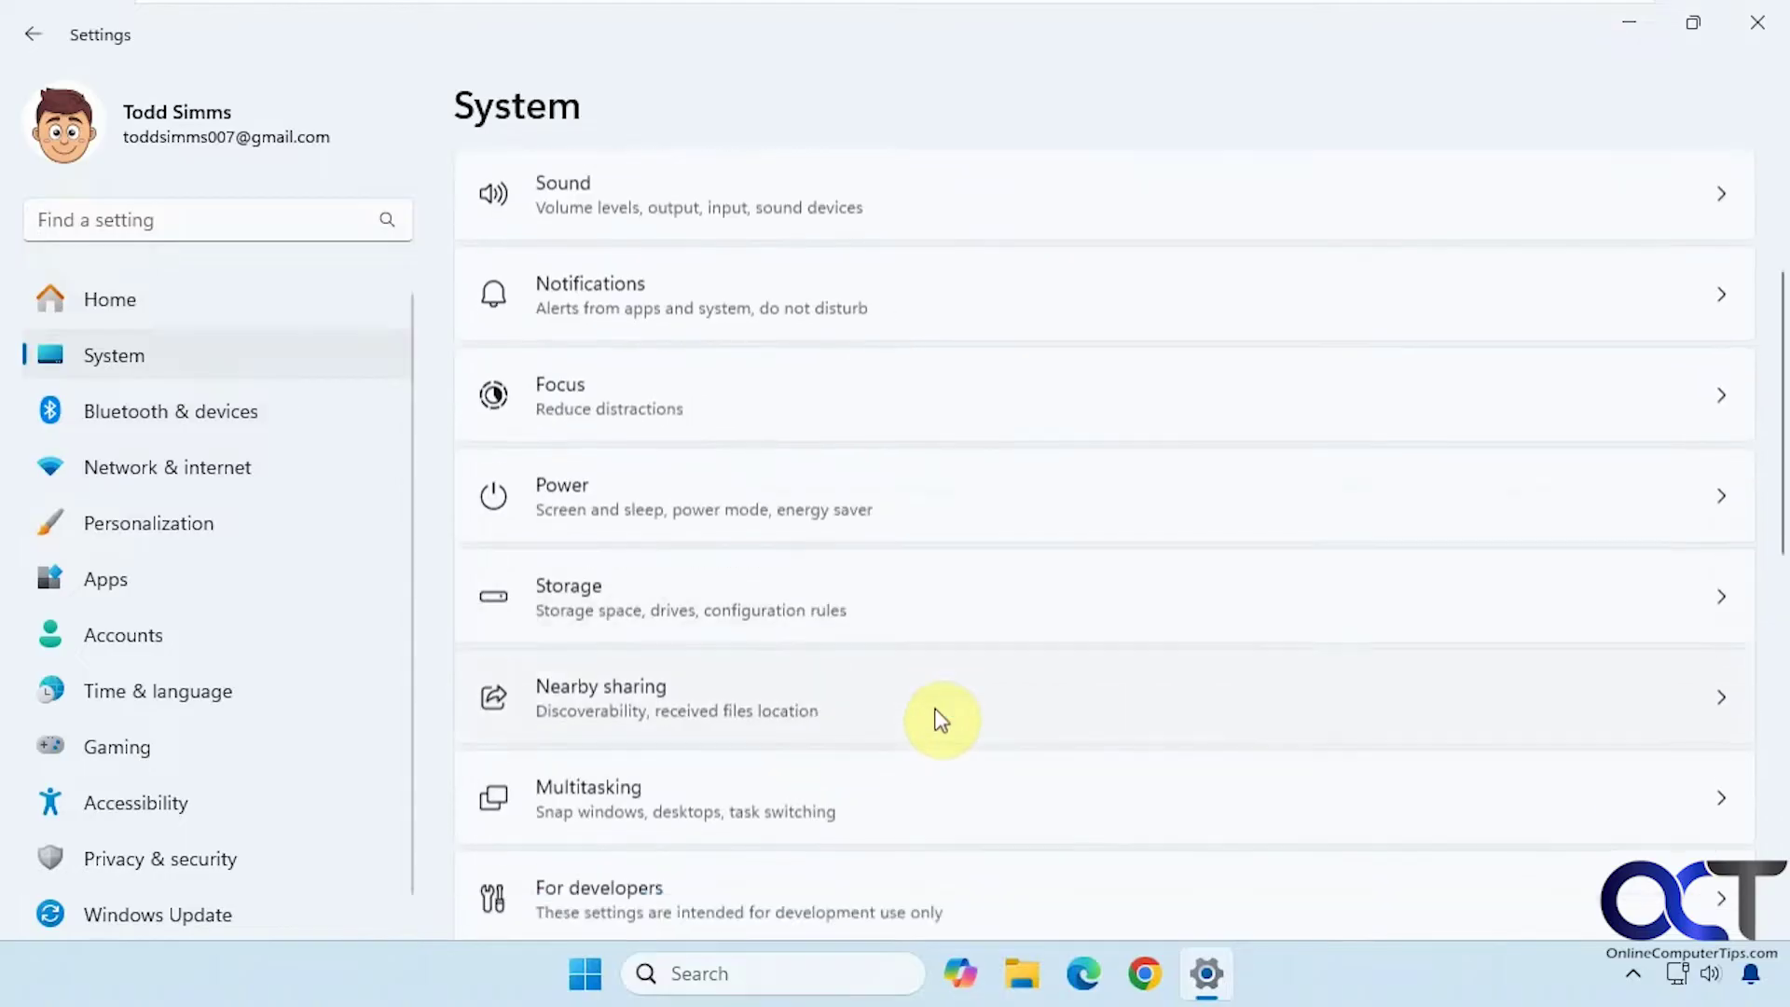
scroll(932, 723, down, 7)
click(792, 553)
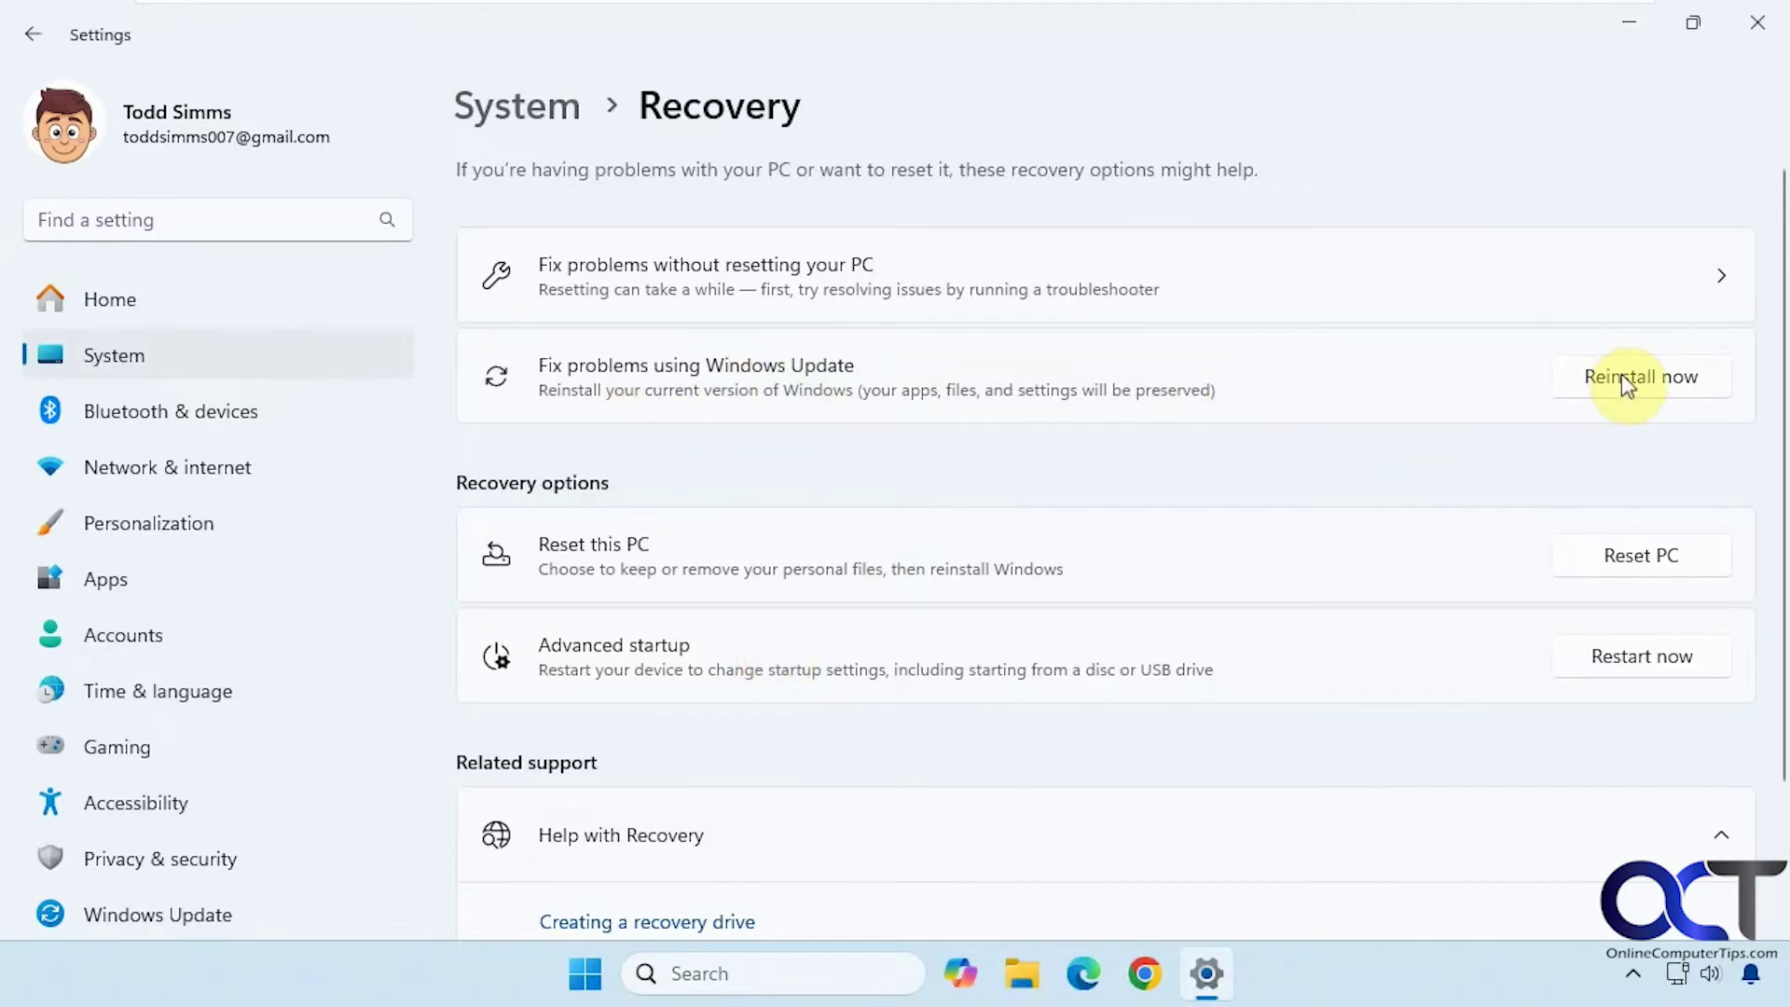
Step: Check the Documents and Pictures folders in File Explorer, then return to Settings' Recovery page
click(1629, 22)
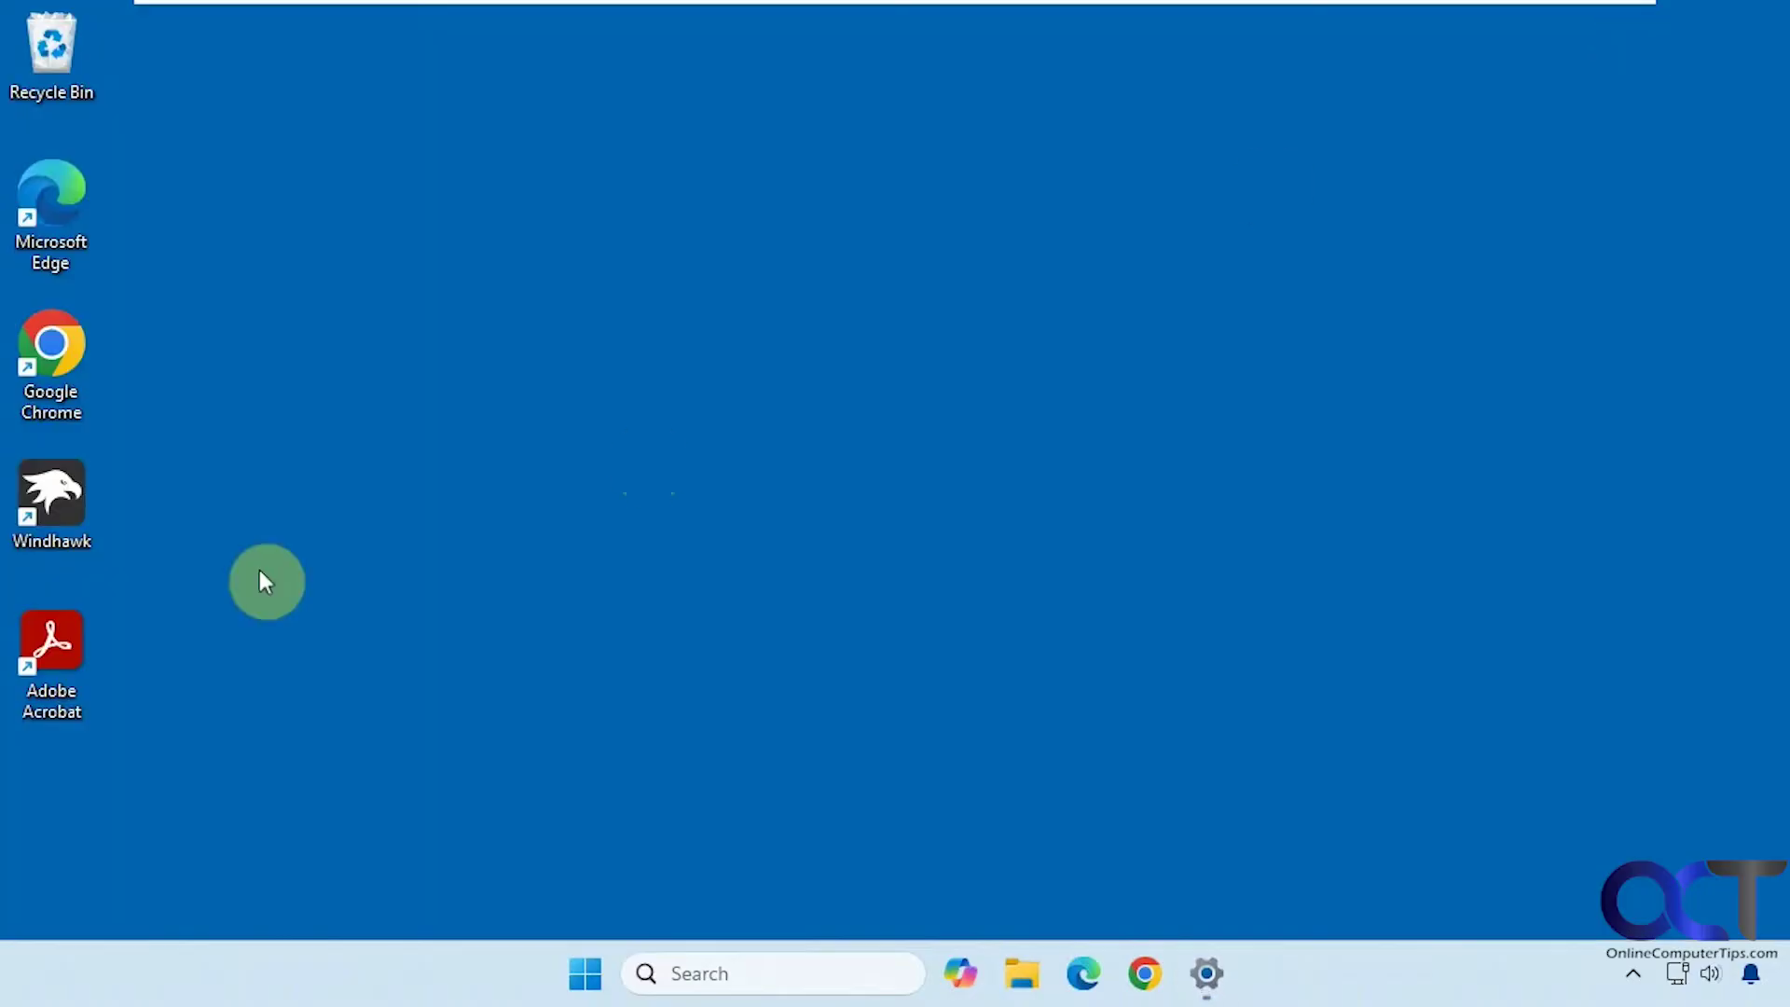
click(1023, 975)
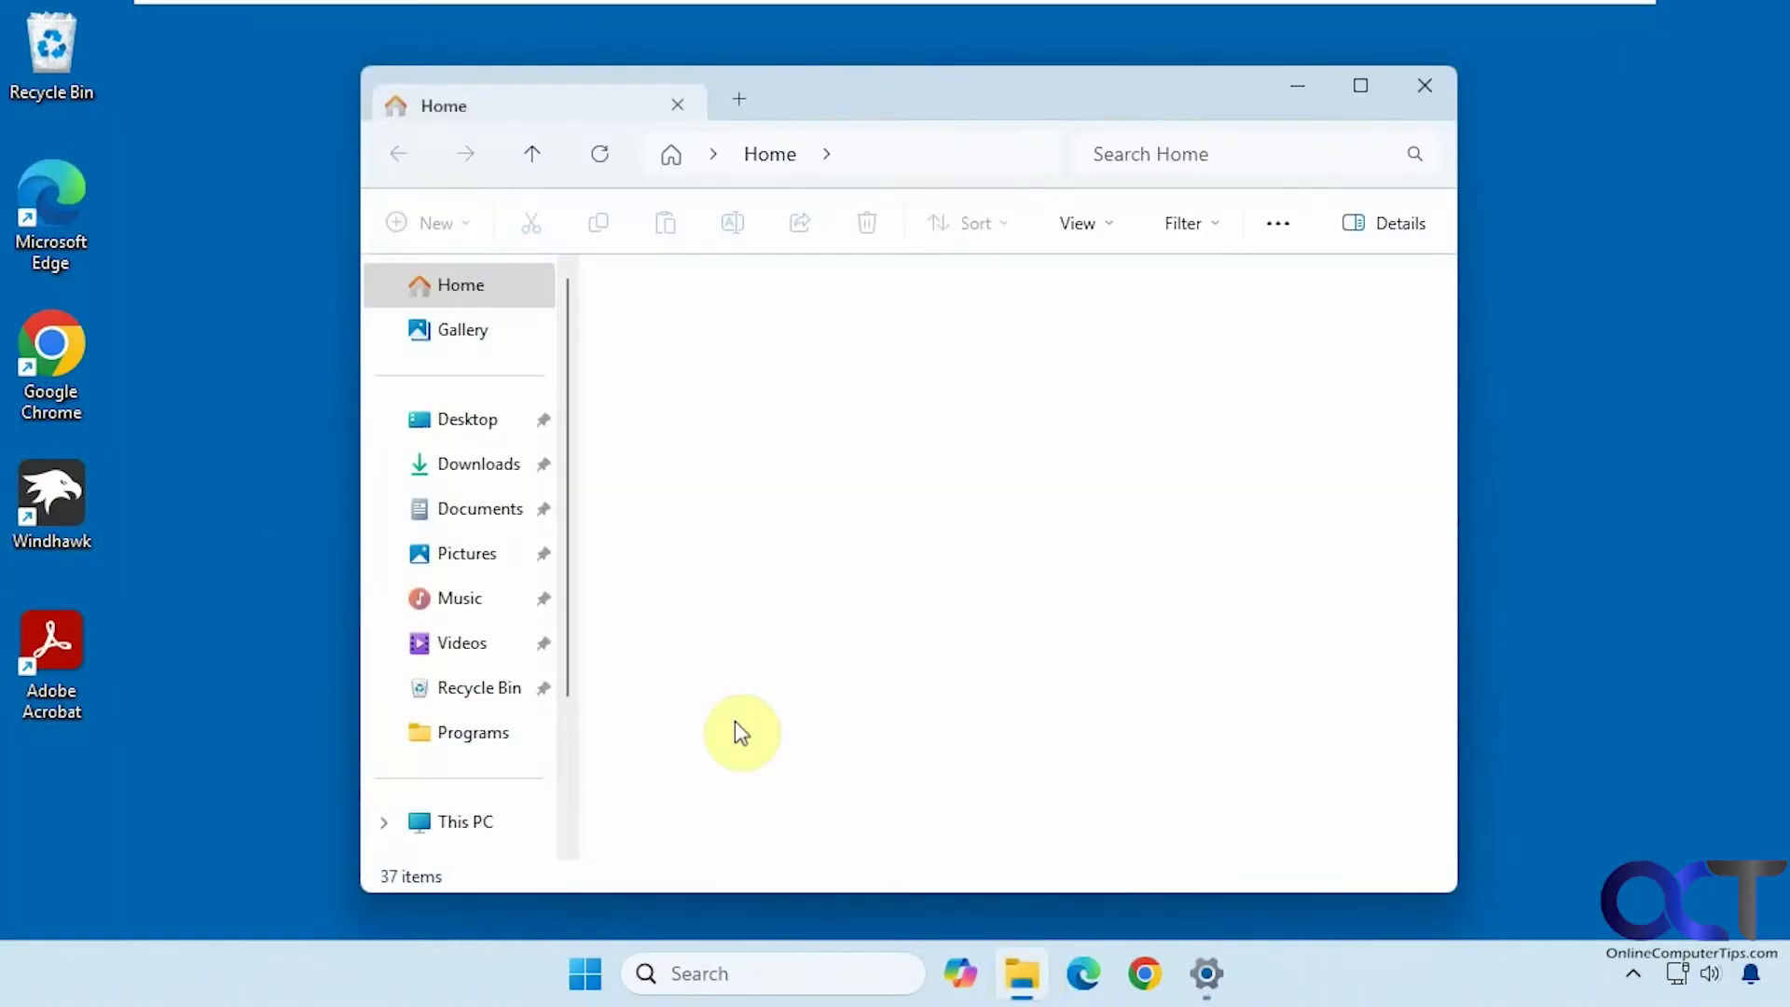
click(480, 509)
click(471, 556)
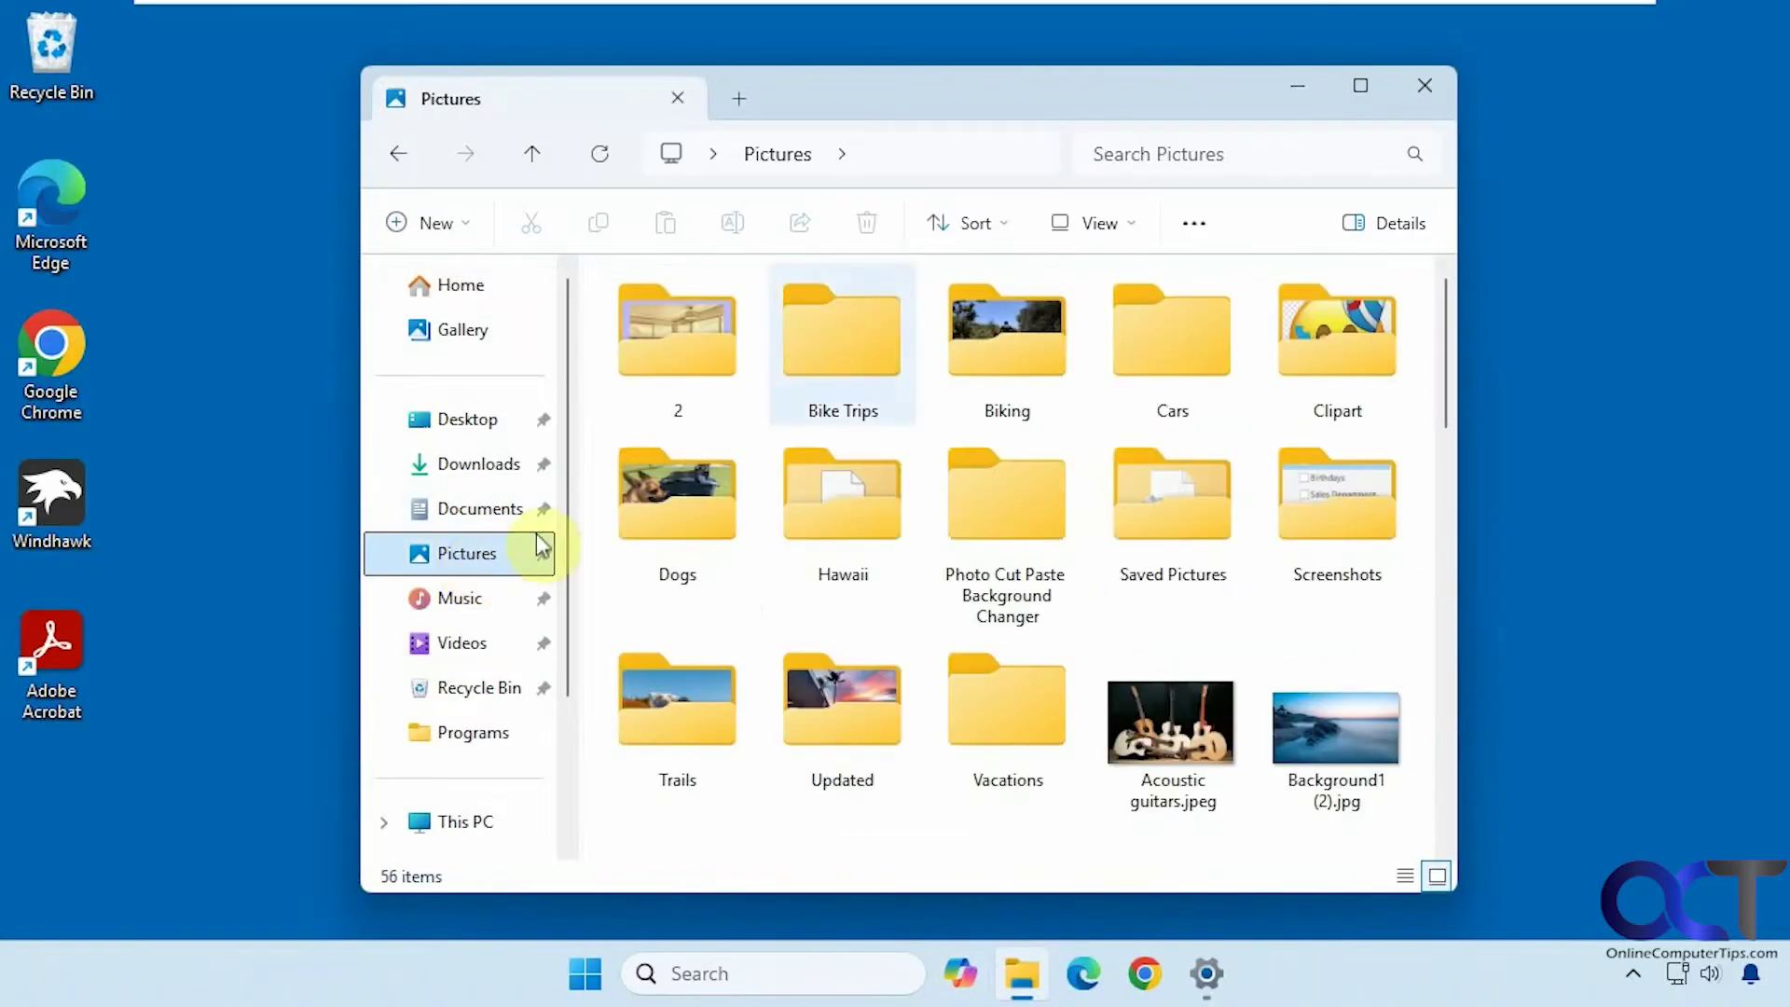
click(1424, 84)
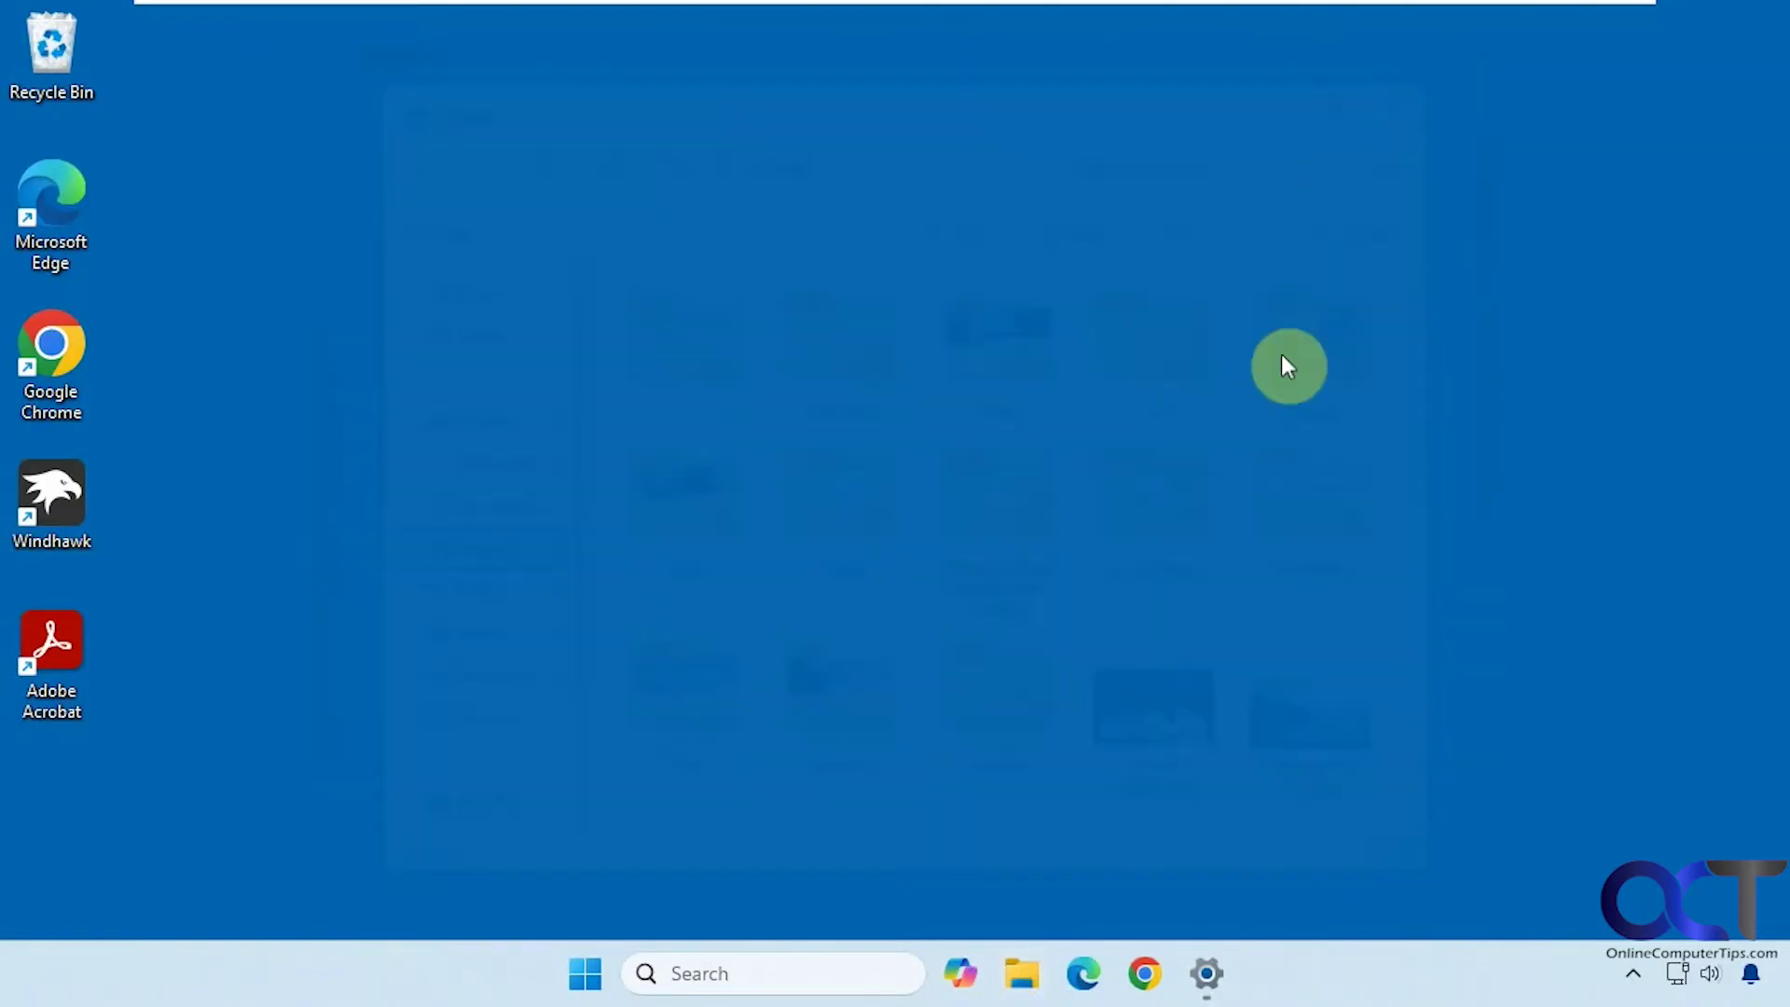
click(1212, 969)
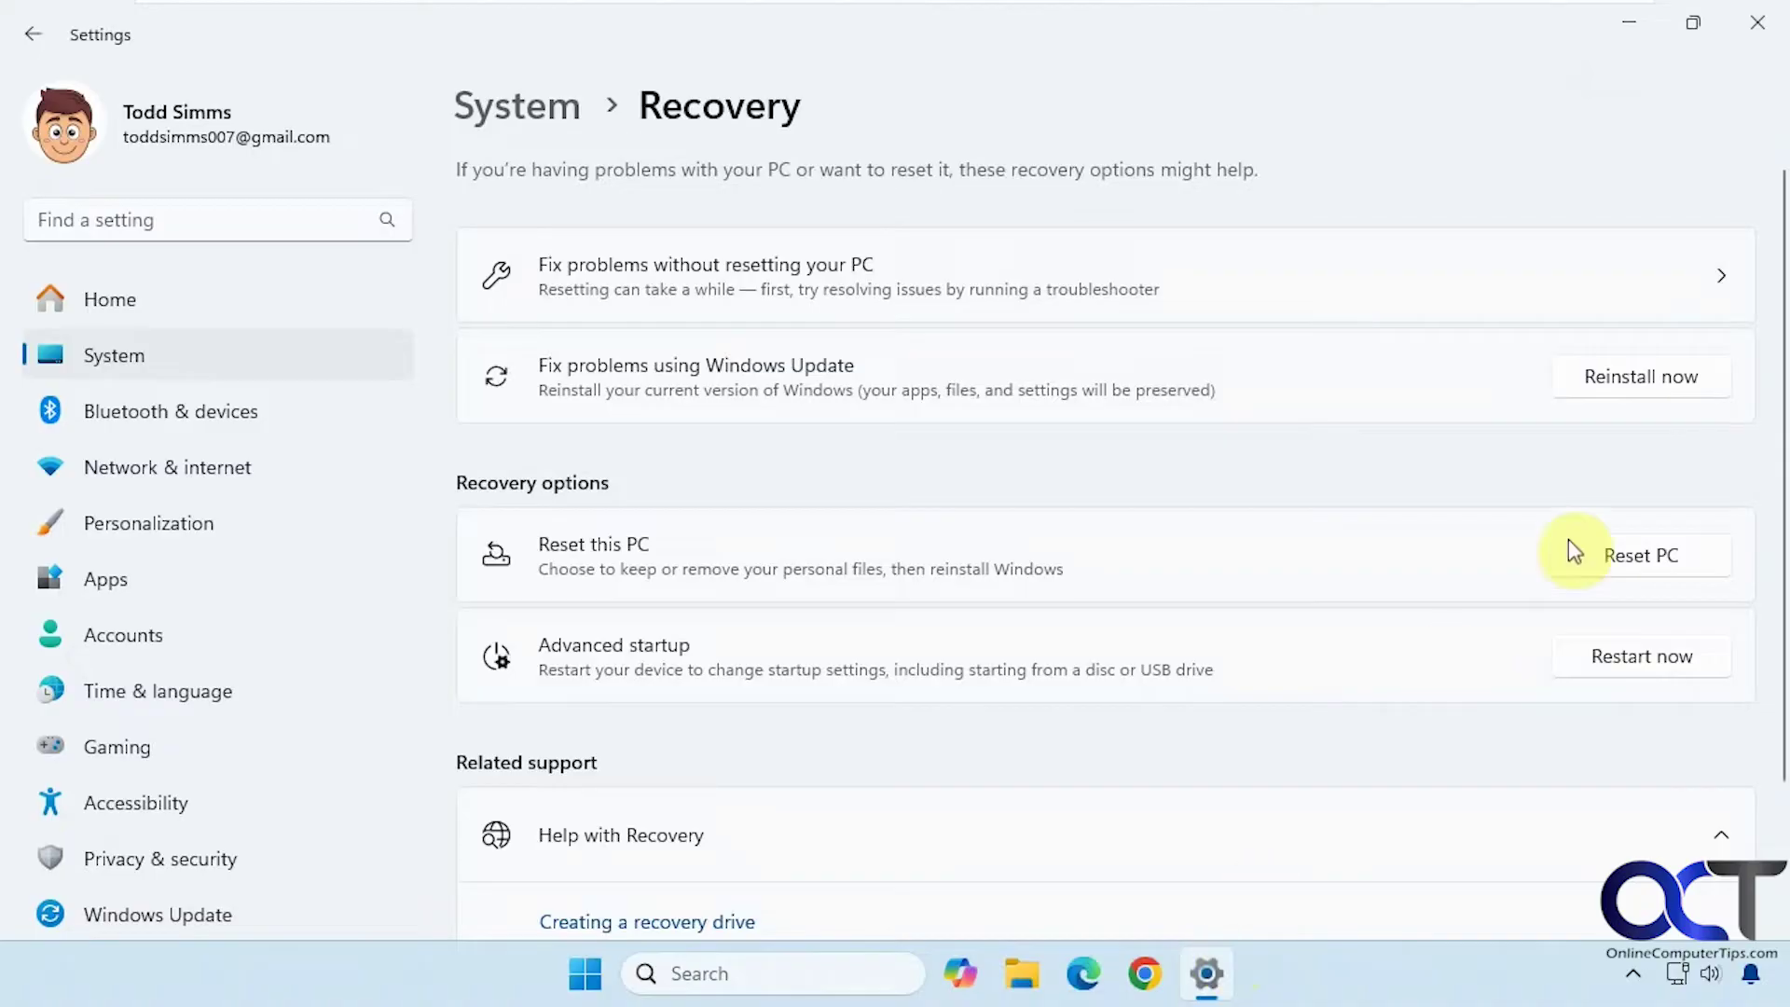
Step: Start 'Fix problems using Windows Update' with Reinstall now and confirm the repair with OK
click(1610, 388)
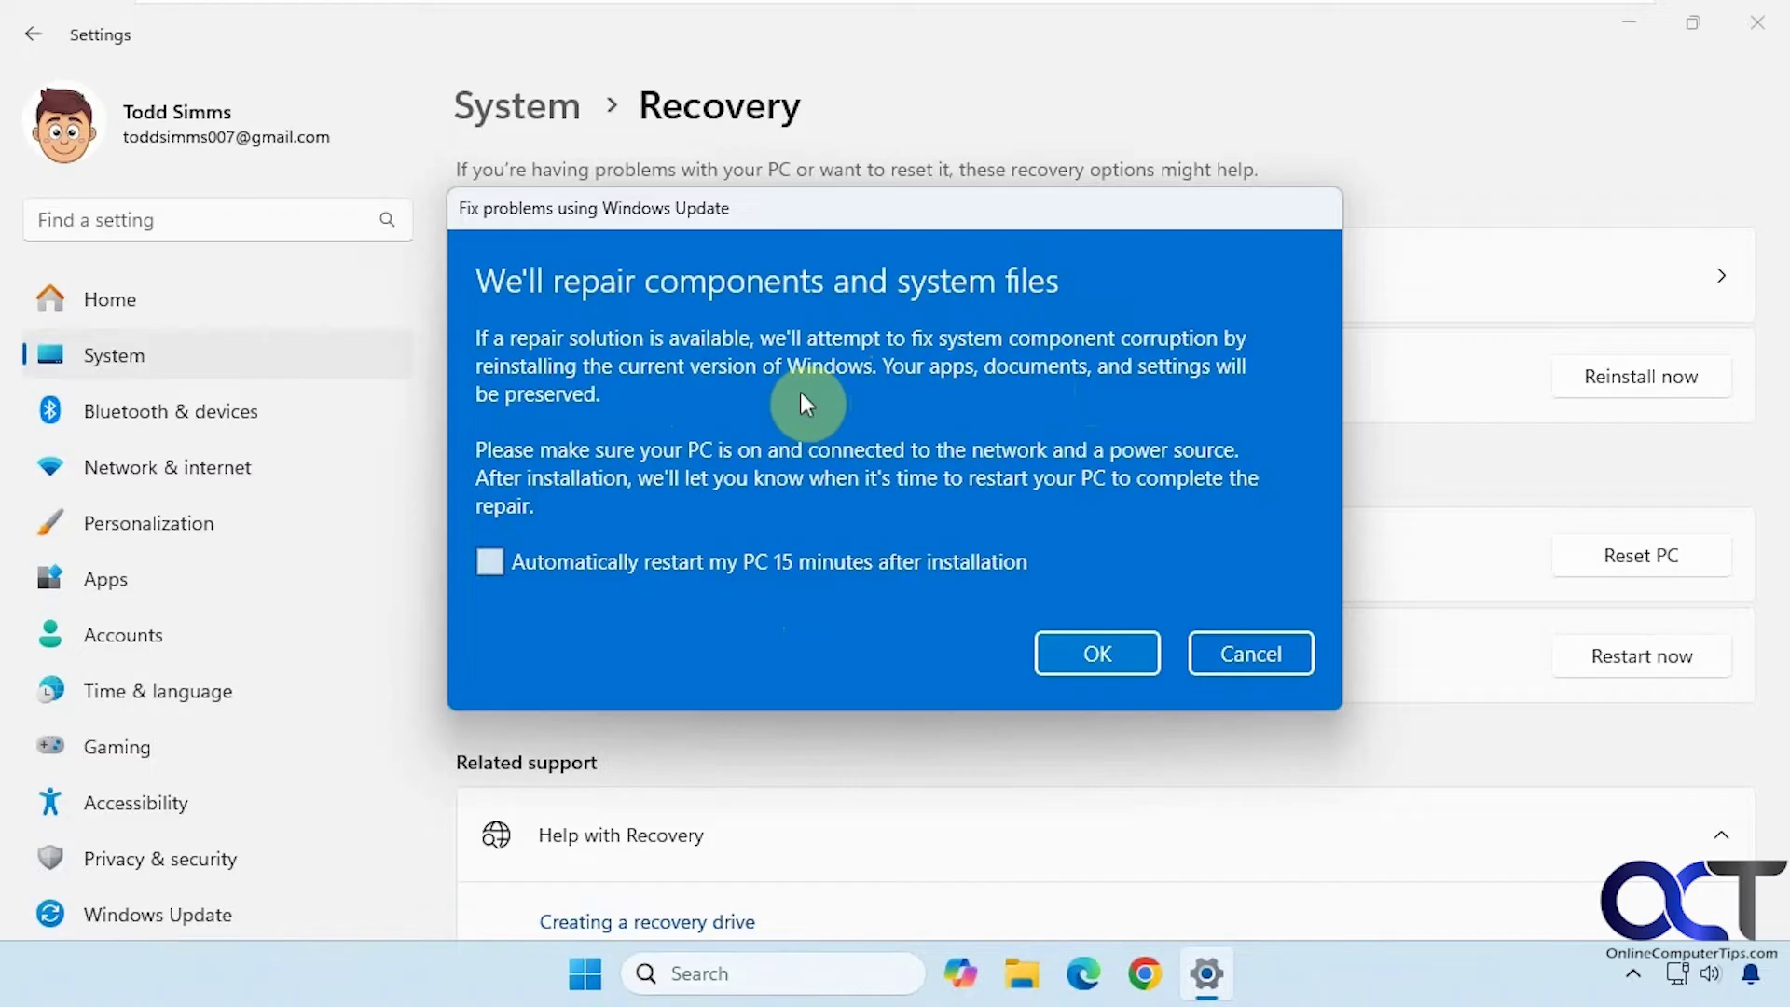
click(1060, 645)
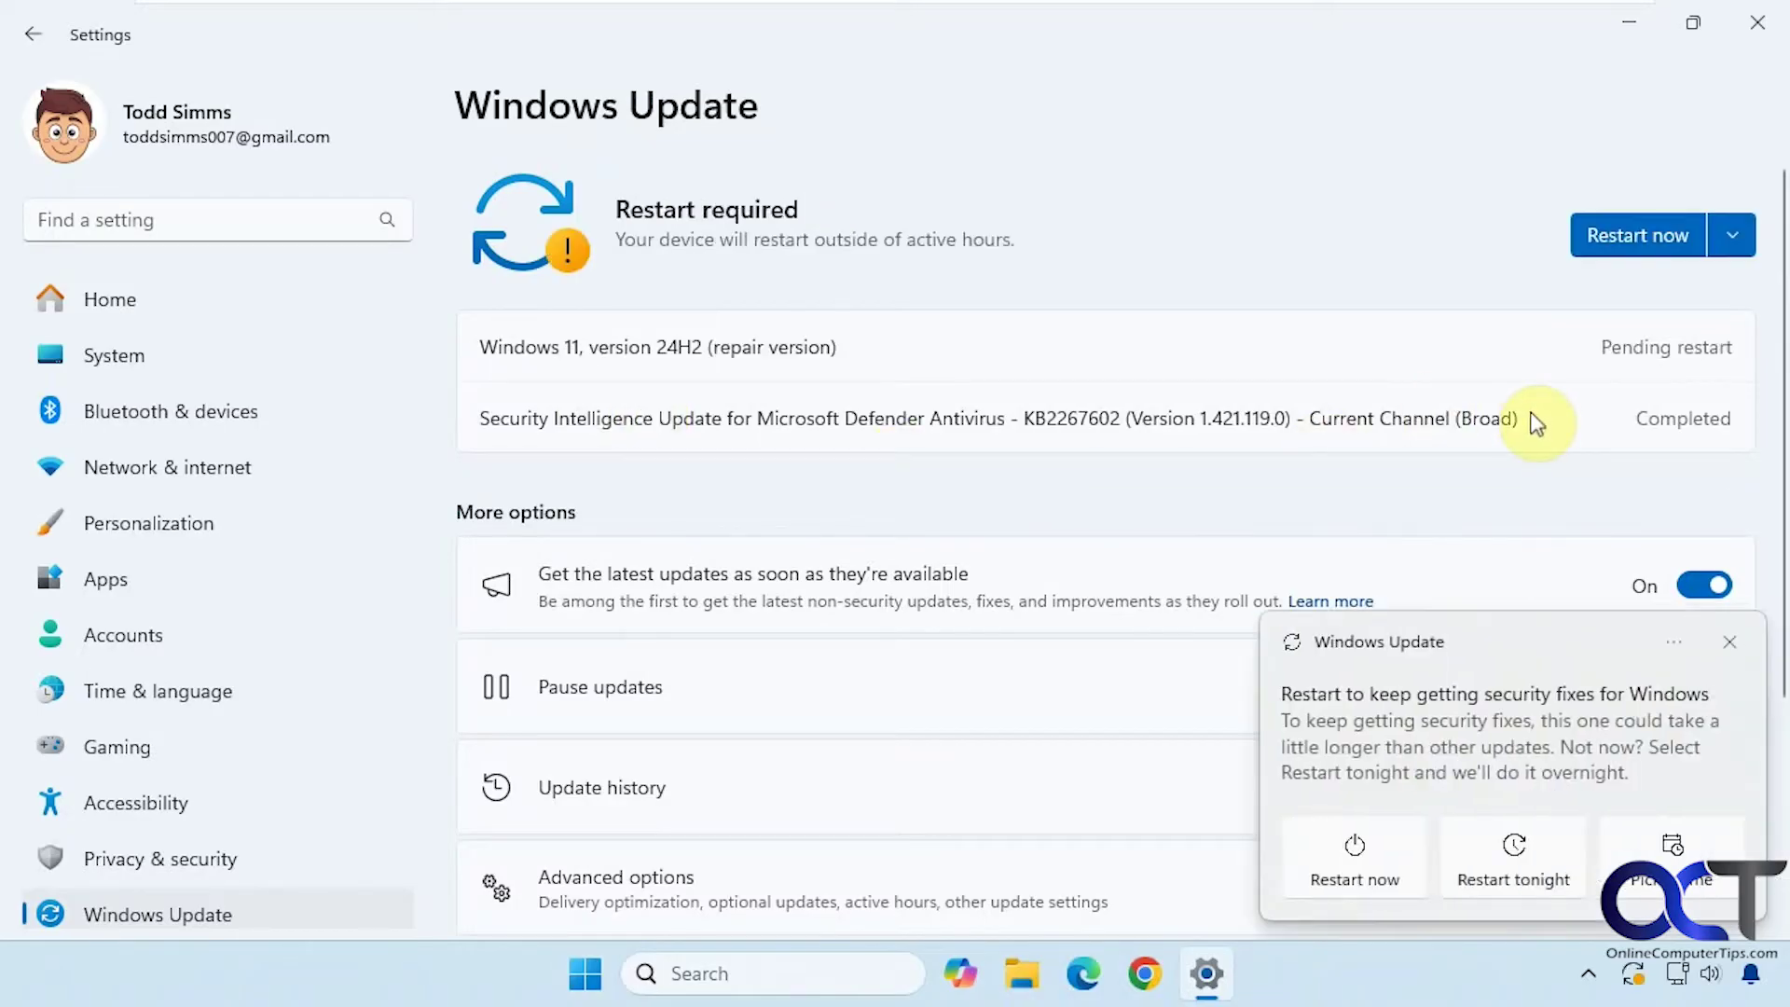
Step: Restart the PC to install the pending Windows 11 24H2 repair version
click(1642, 250)
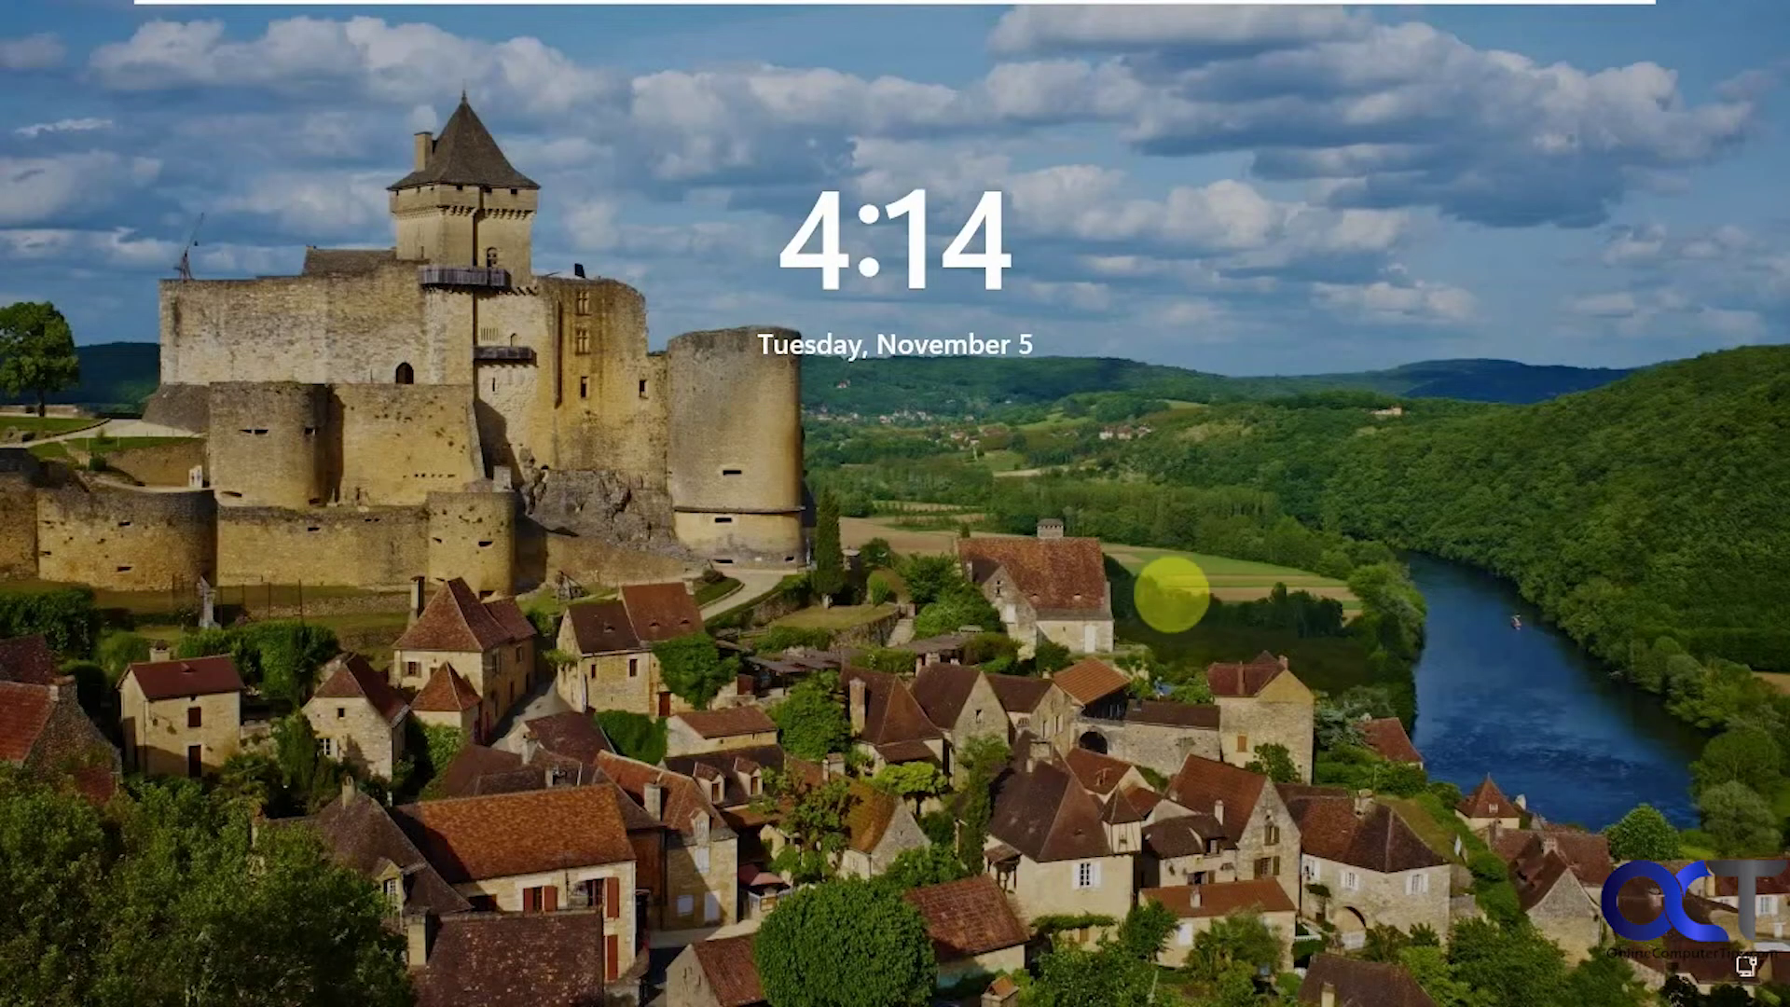
Step: Dismiss the lock screen and sign in with the account PIN
click(1216, 491)
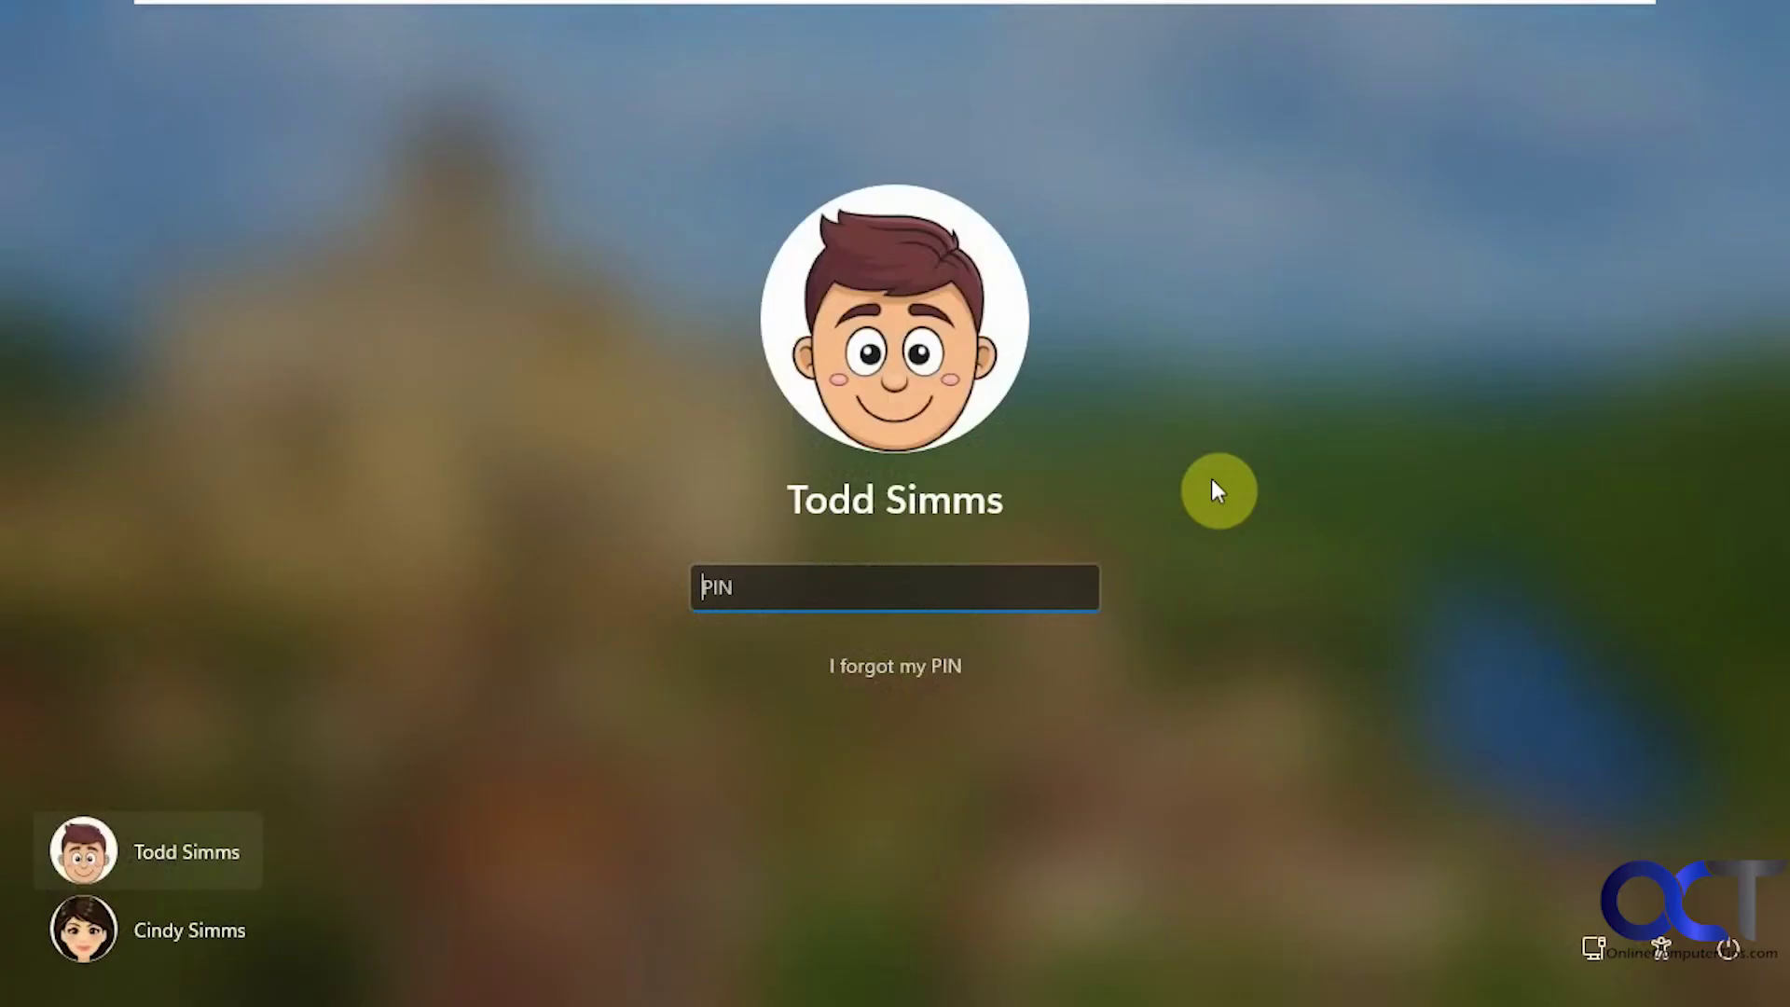
text(****)
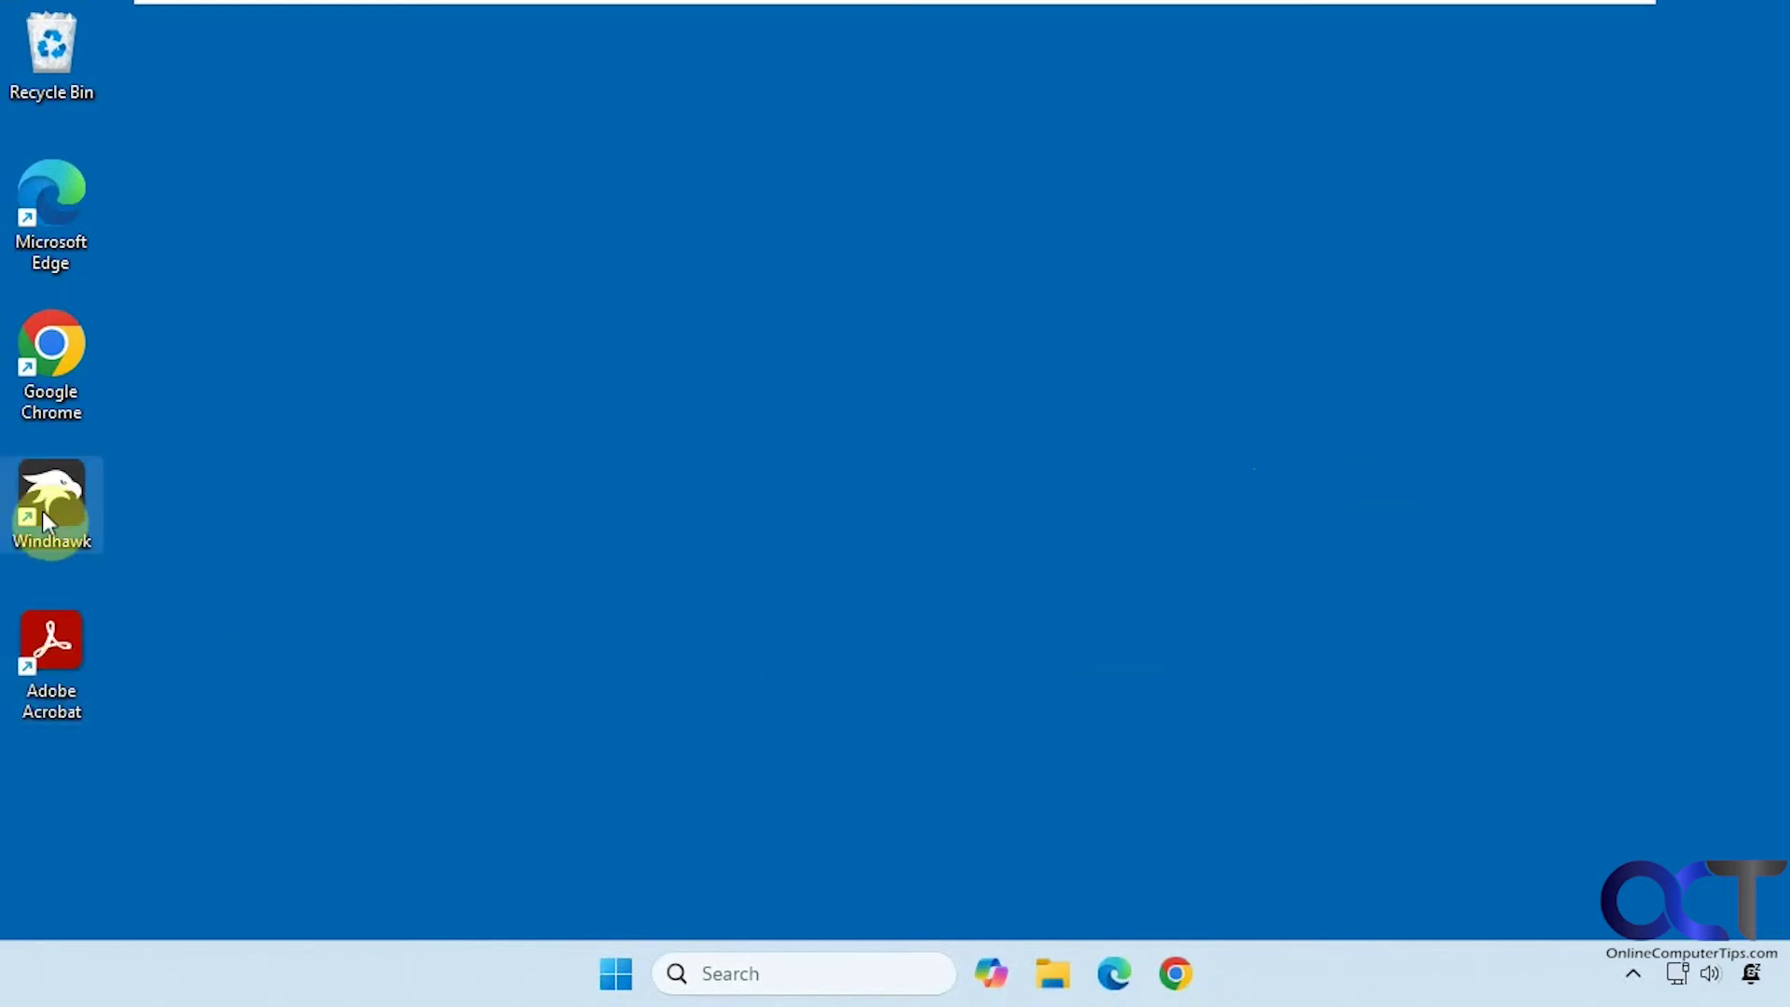
Step: Verify that Documents and Pictures still hold their files after the repair, then close File Explorer
click(1050, 988)
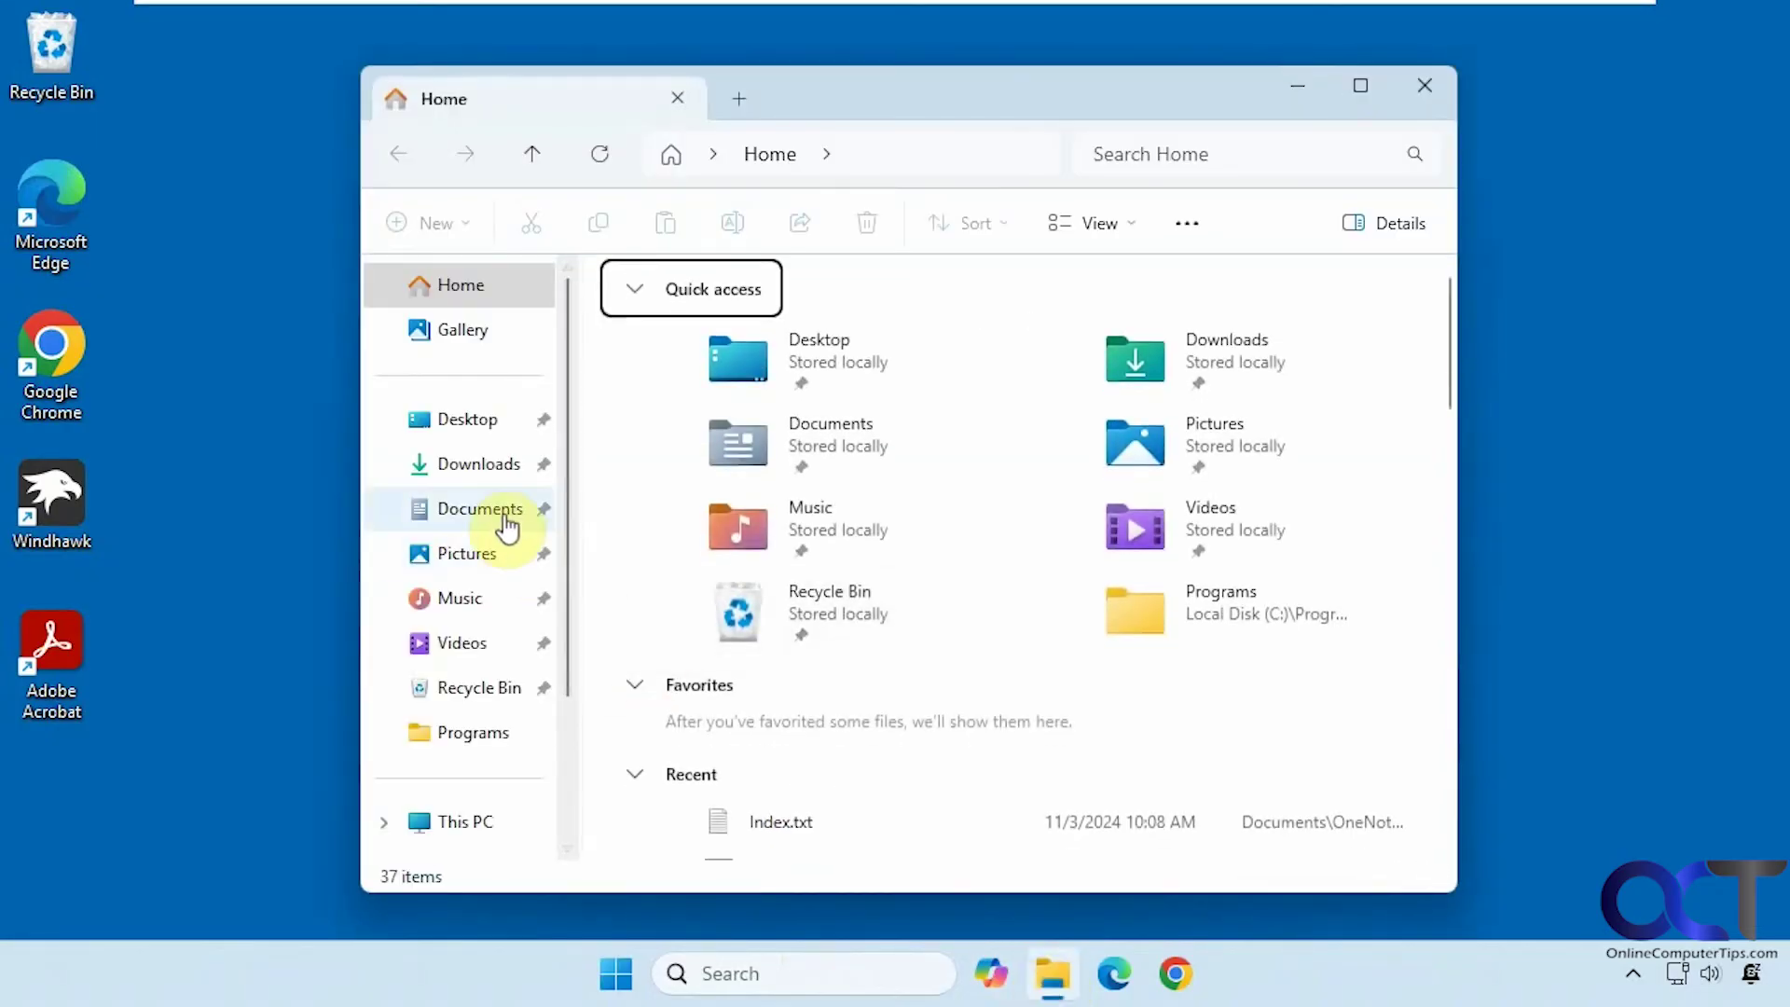
click(506, 525)
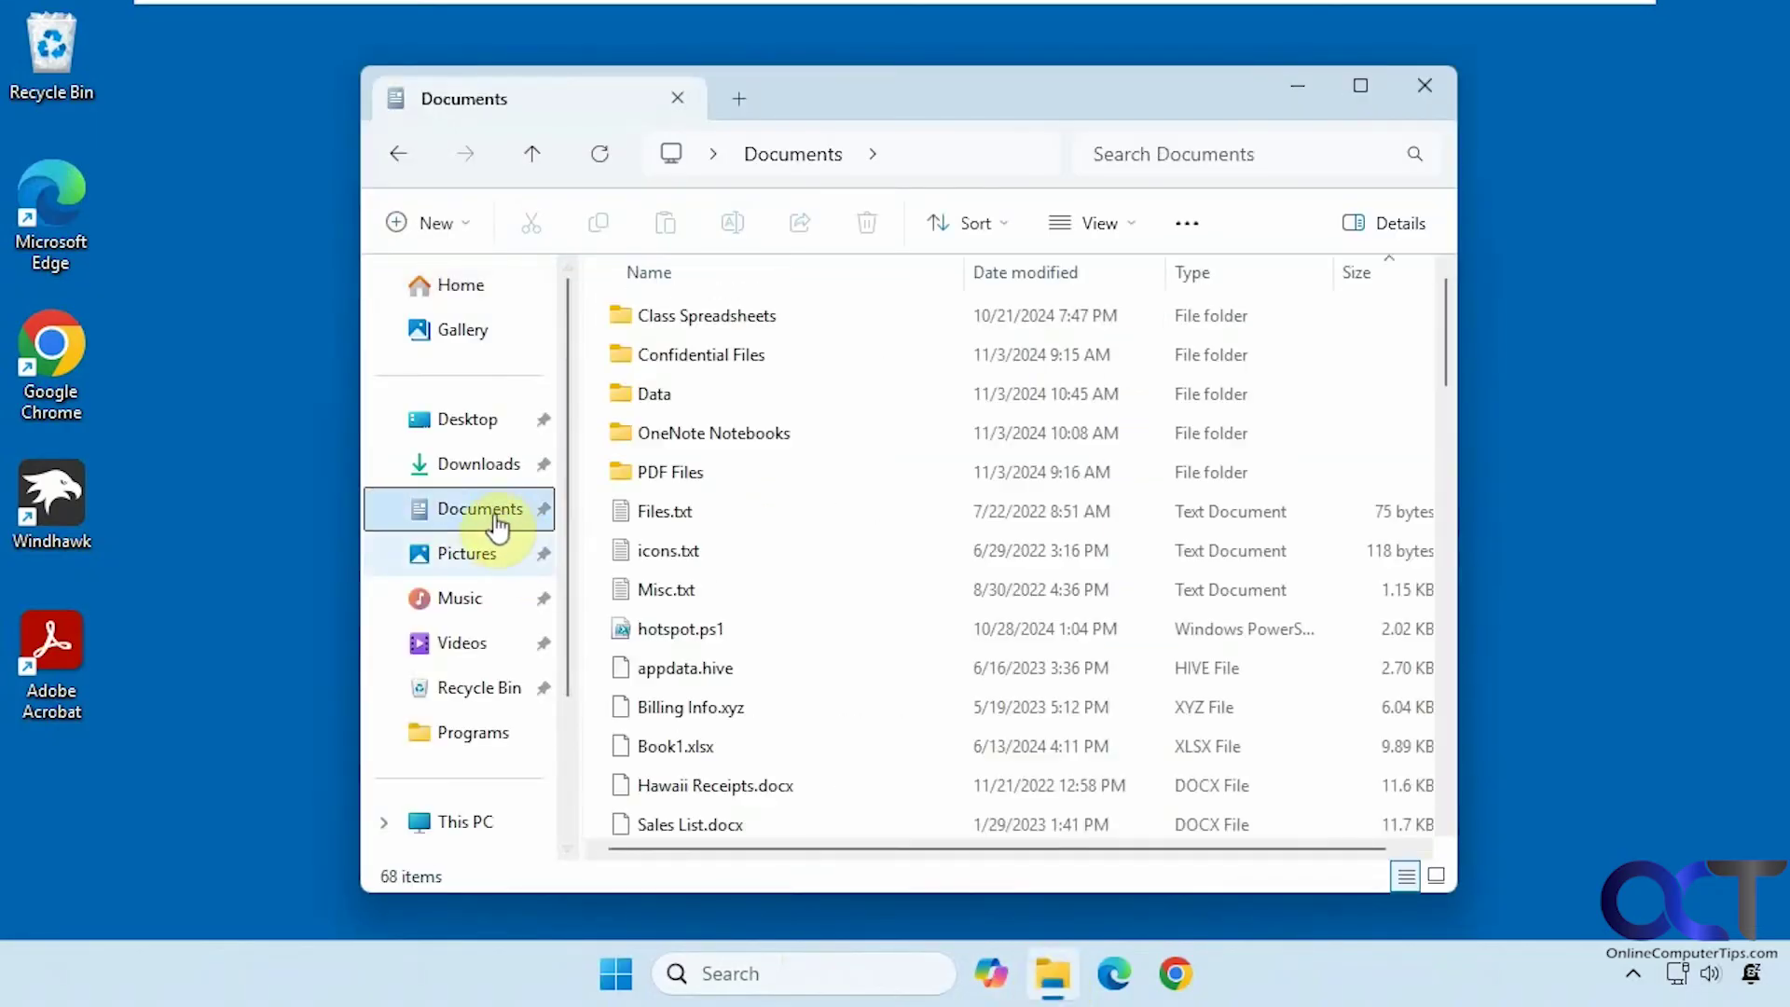
click(476, 563)
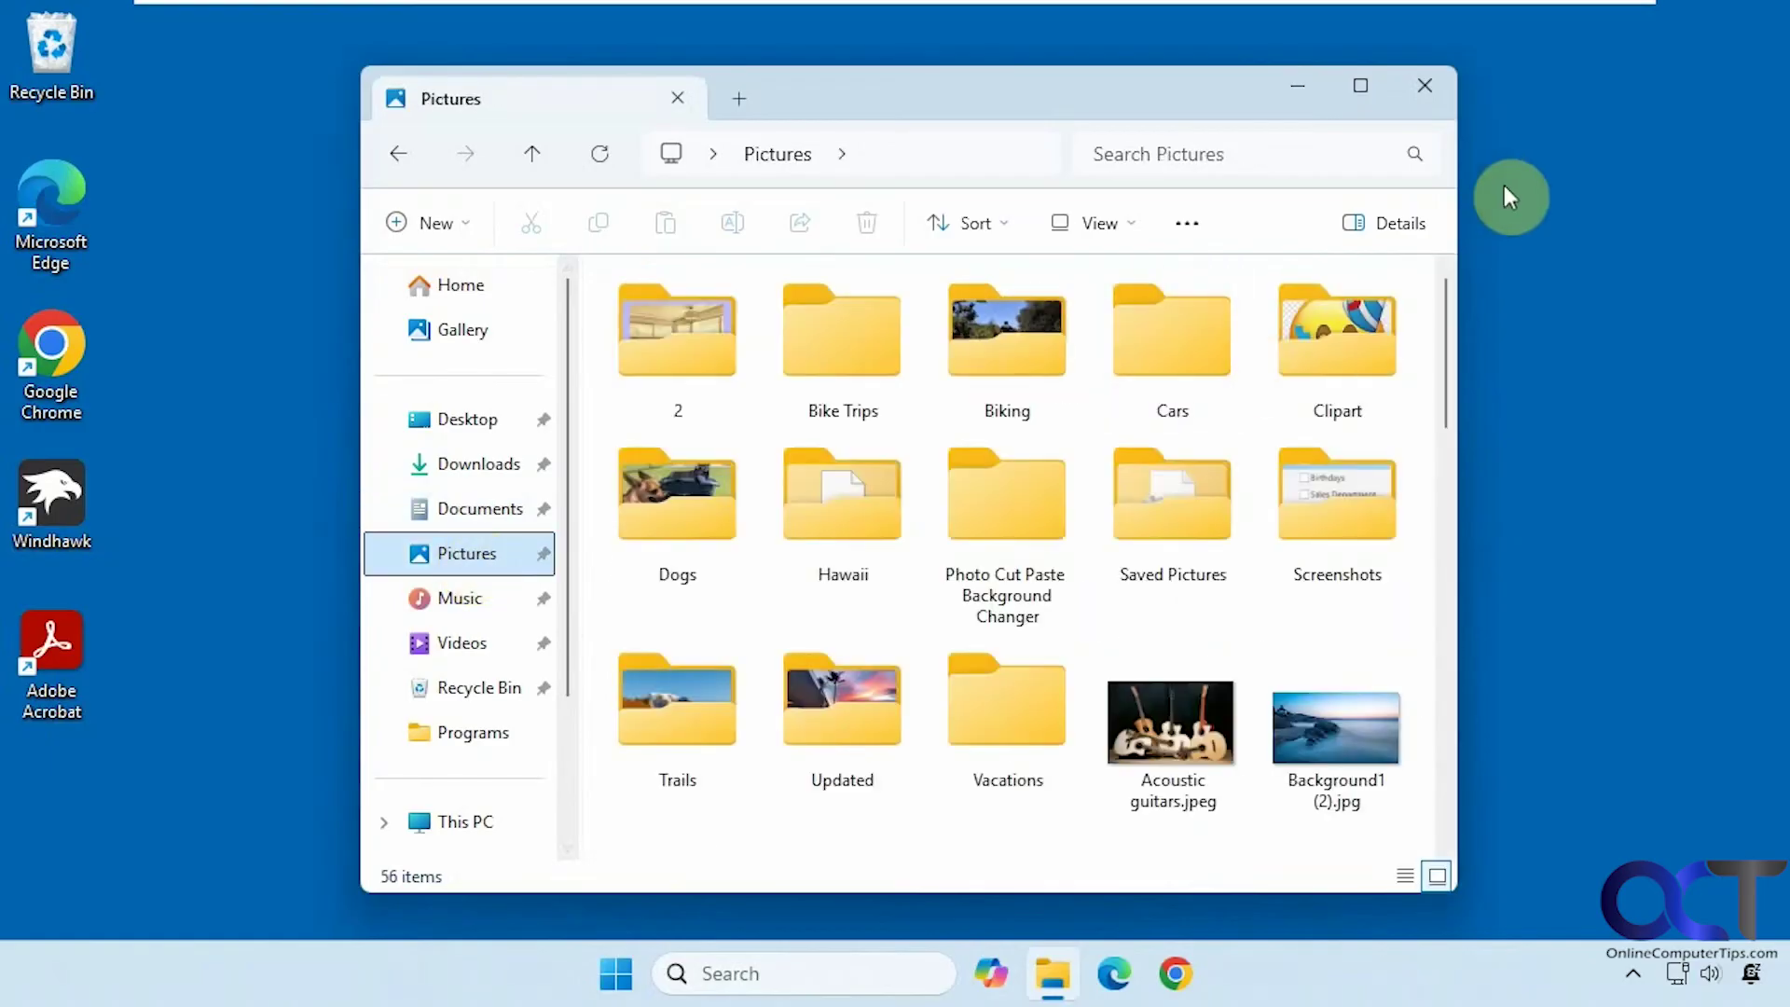
click(1426, 94)
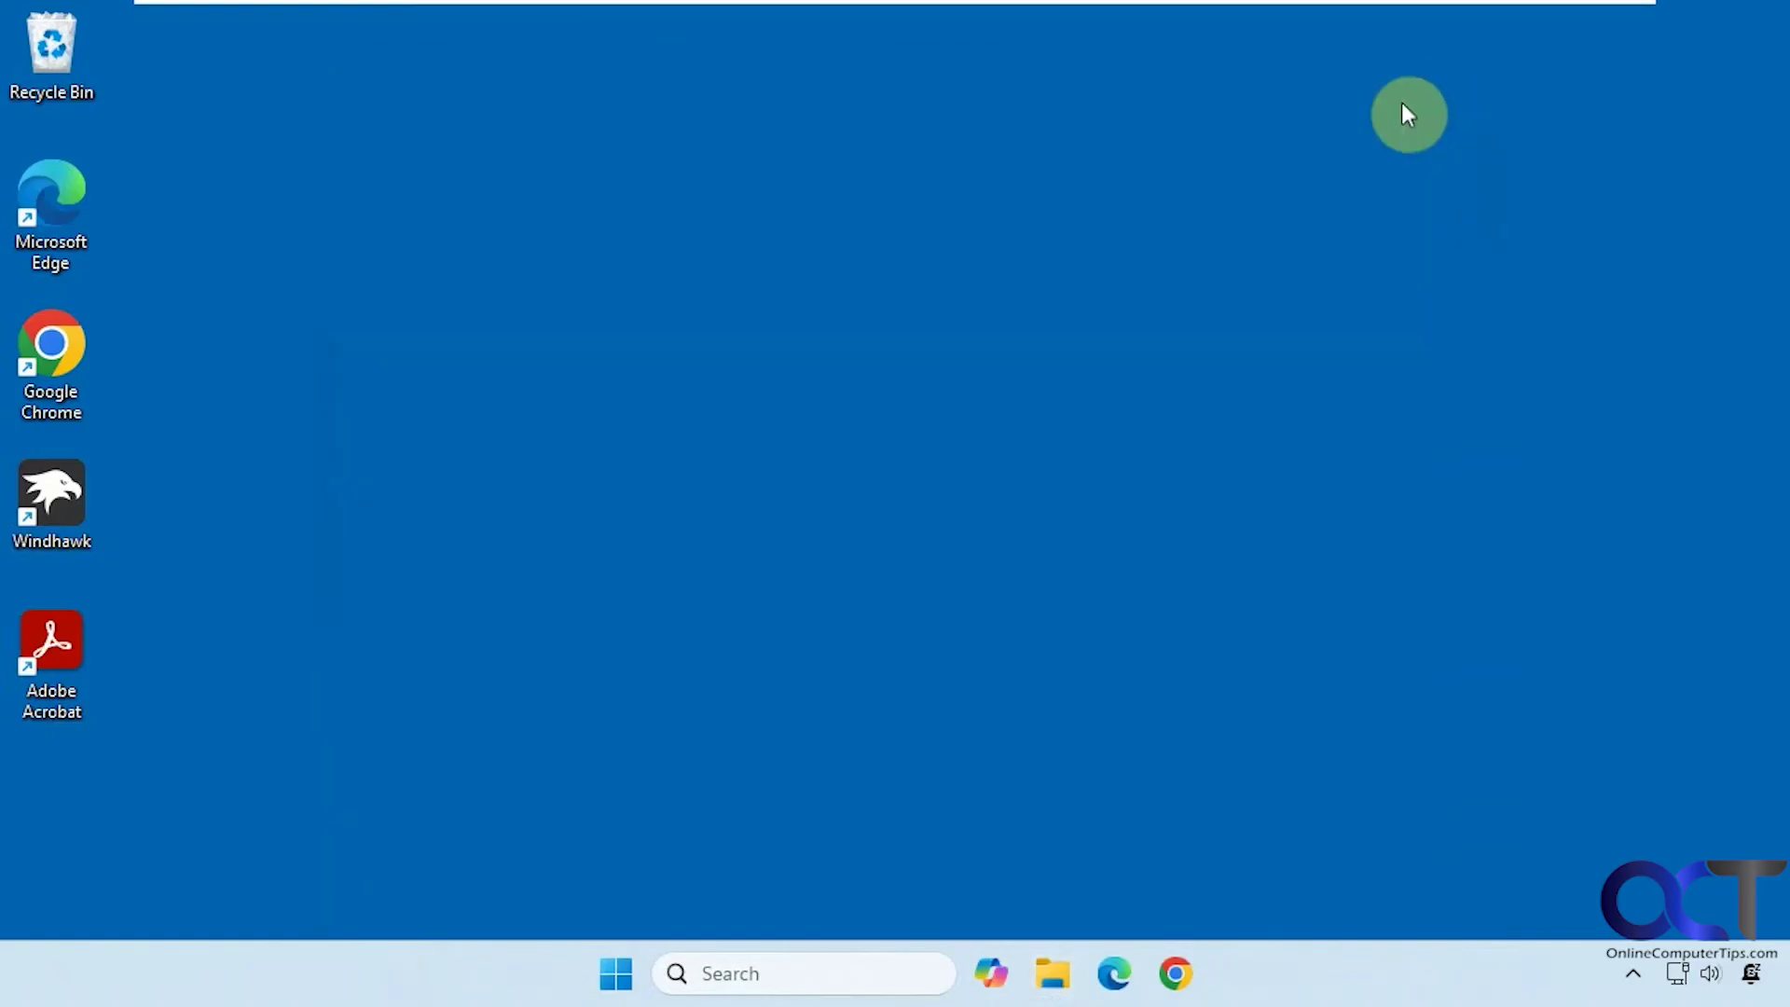
Step: Confirm in System › About that the version is Windows 11 Home 24H2, then return to System
click(617, 971)
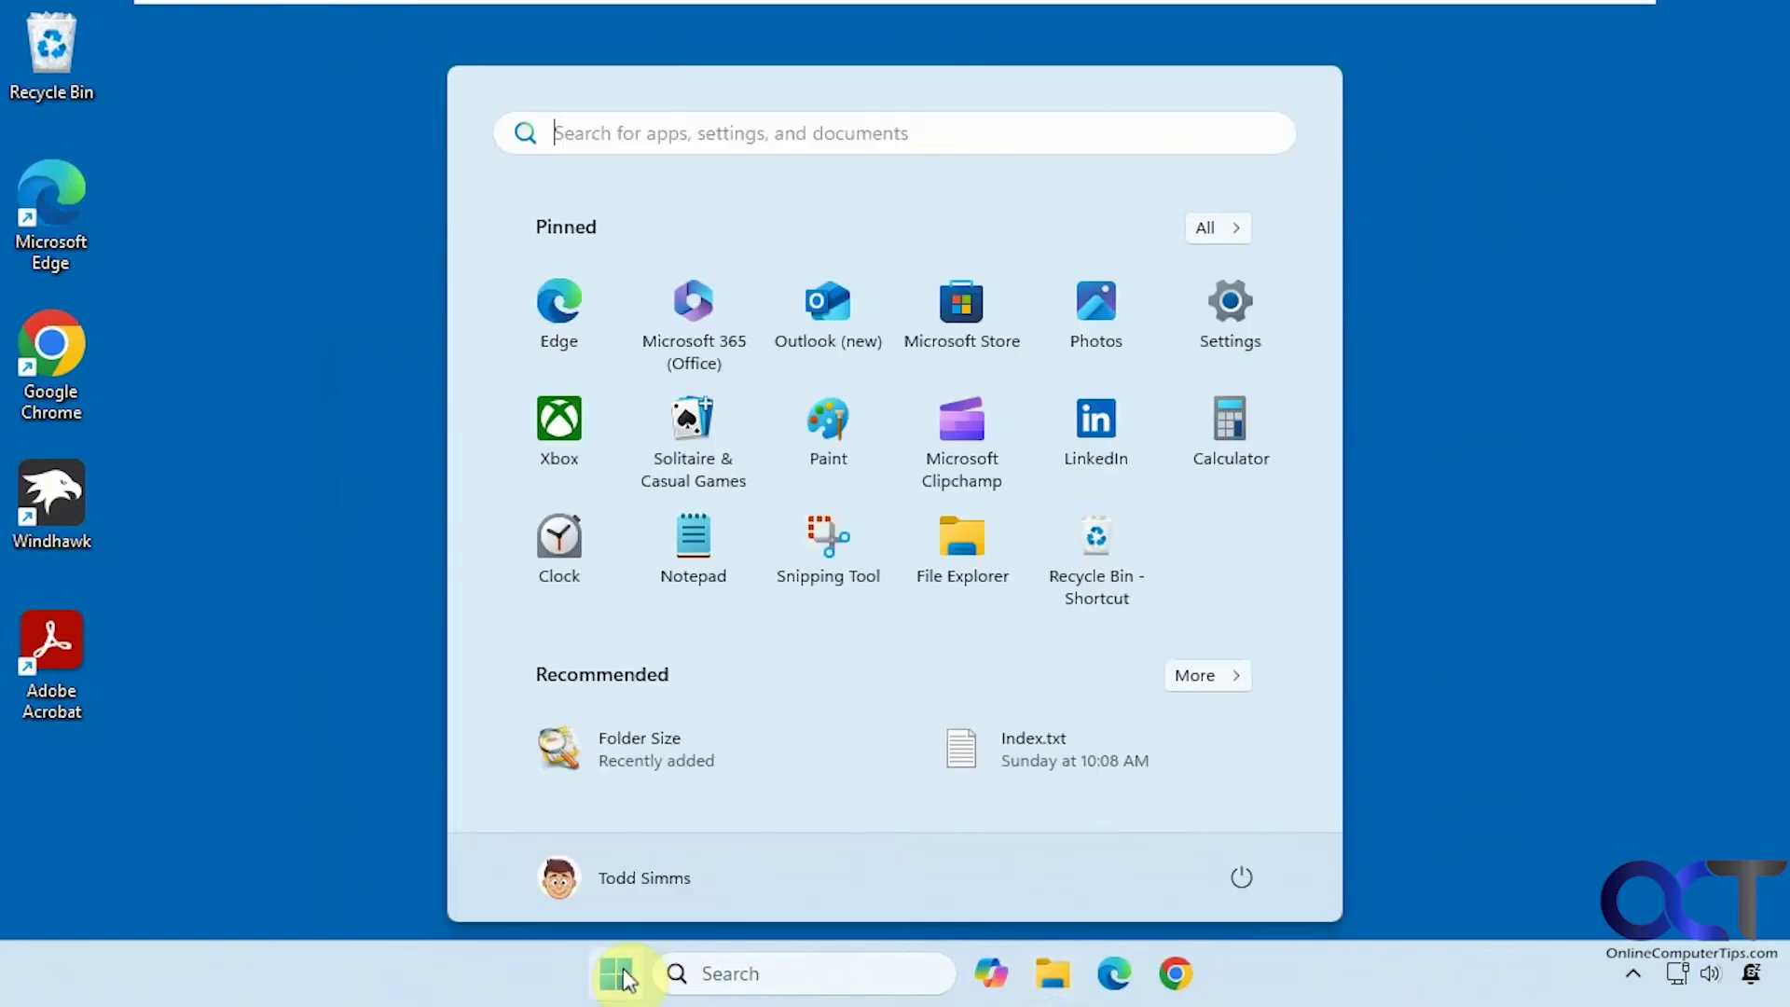
click(1228, 337)
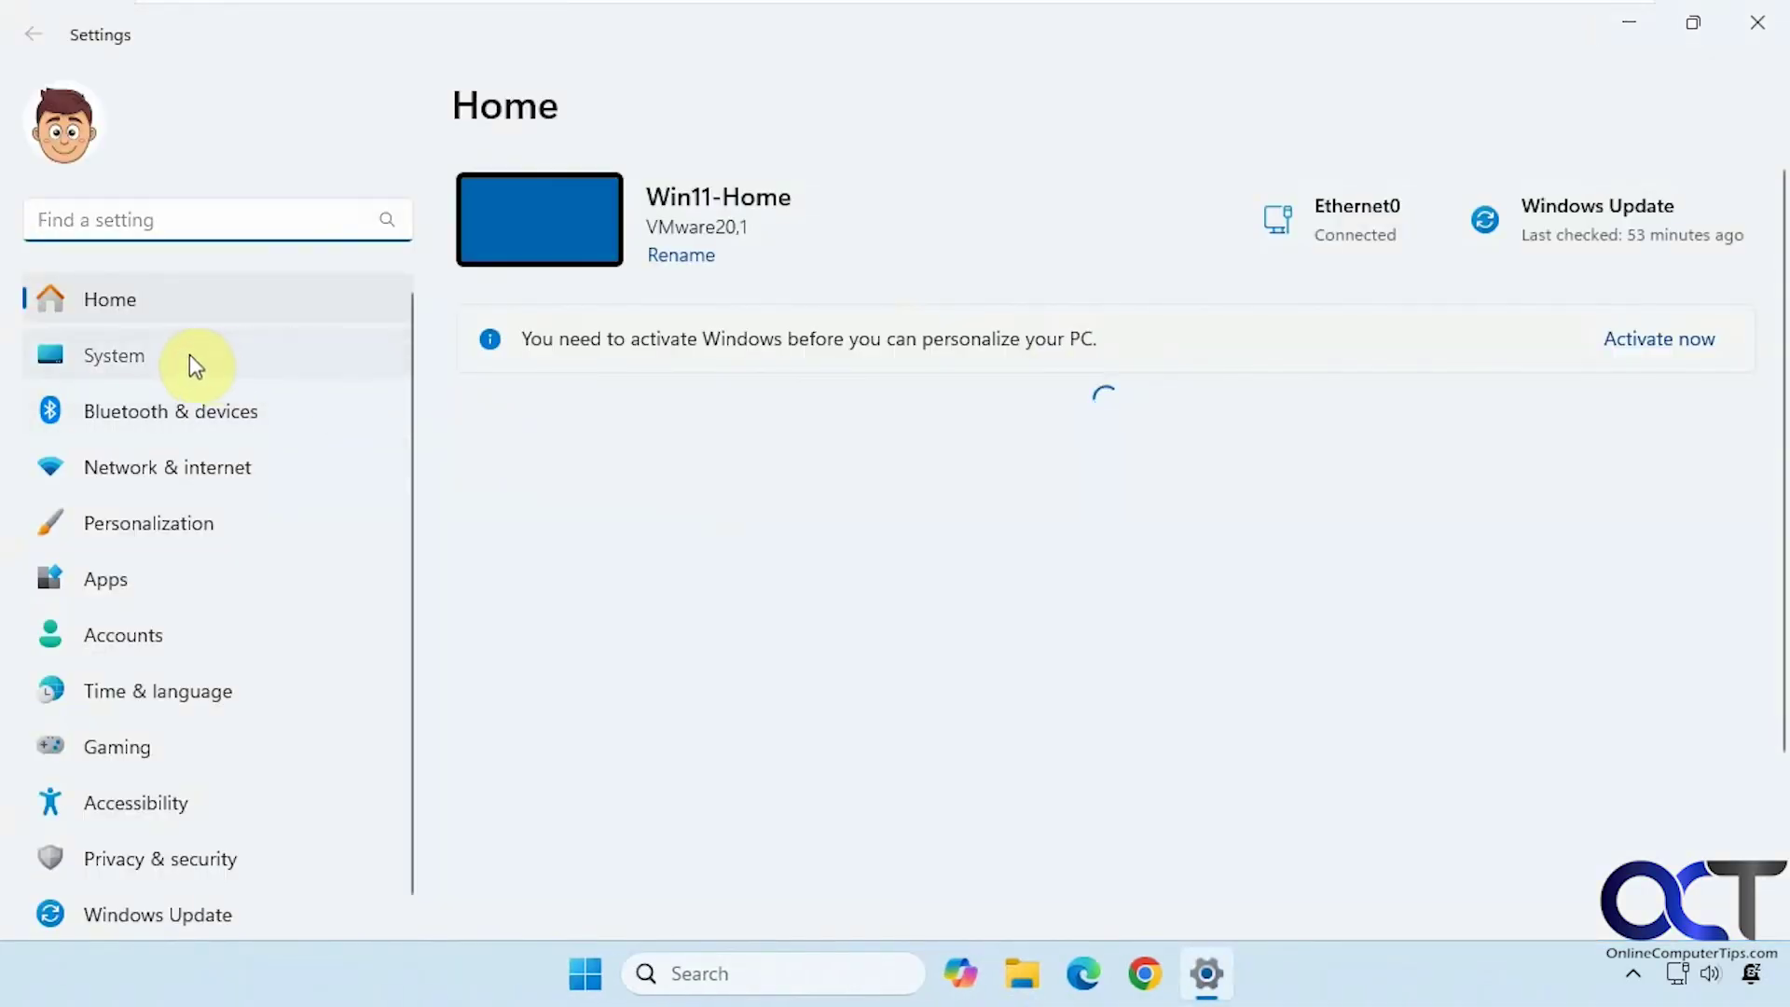
click(188, 358)
scroll(806, 503, down, 15)
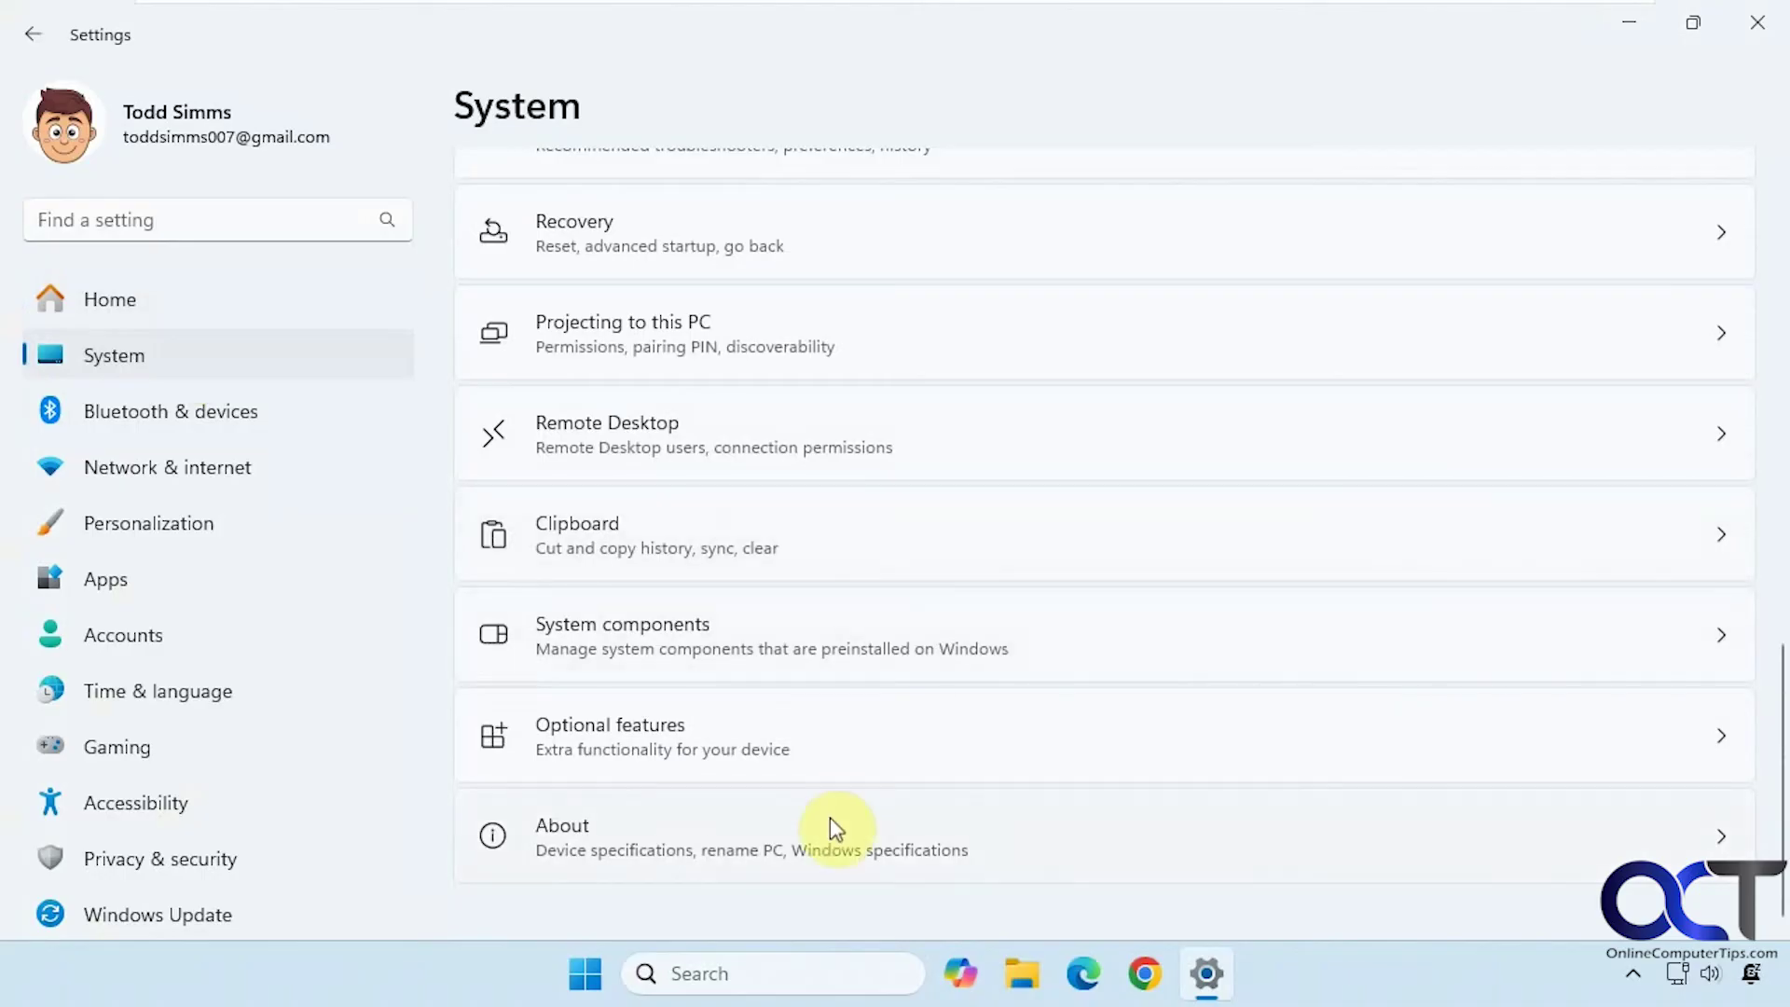
click(832, 827)
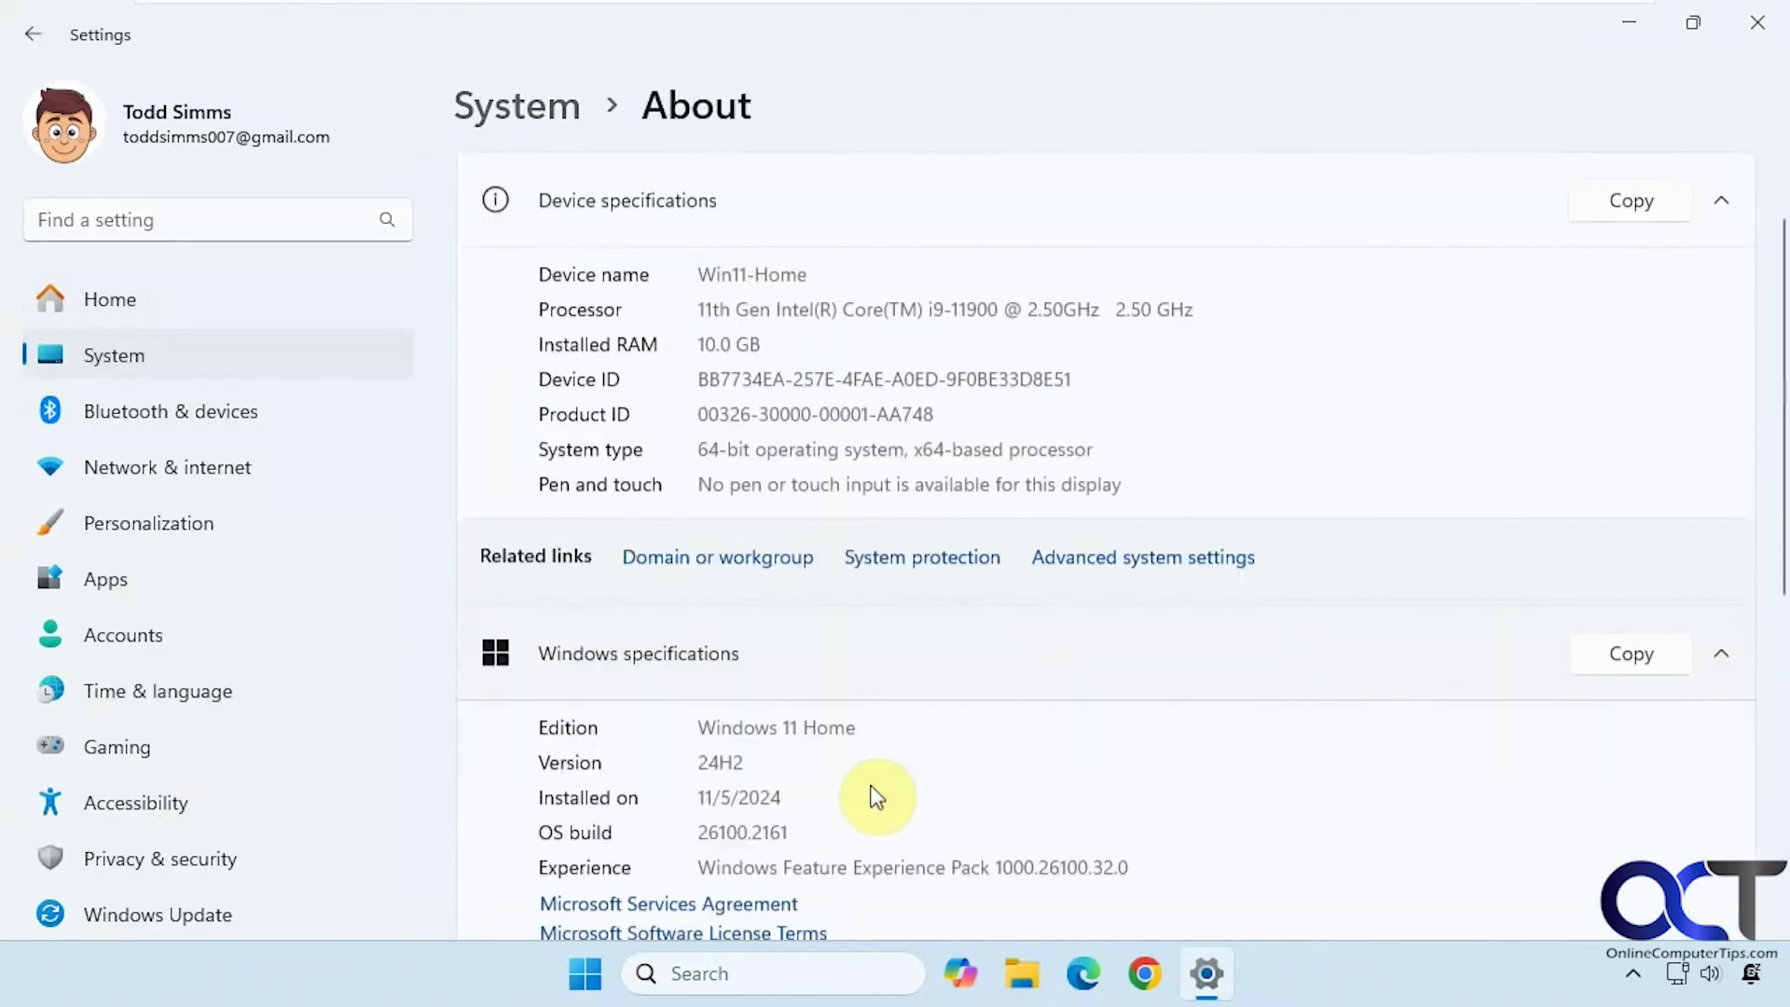
scroll(876, 797, down, 1)
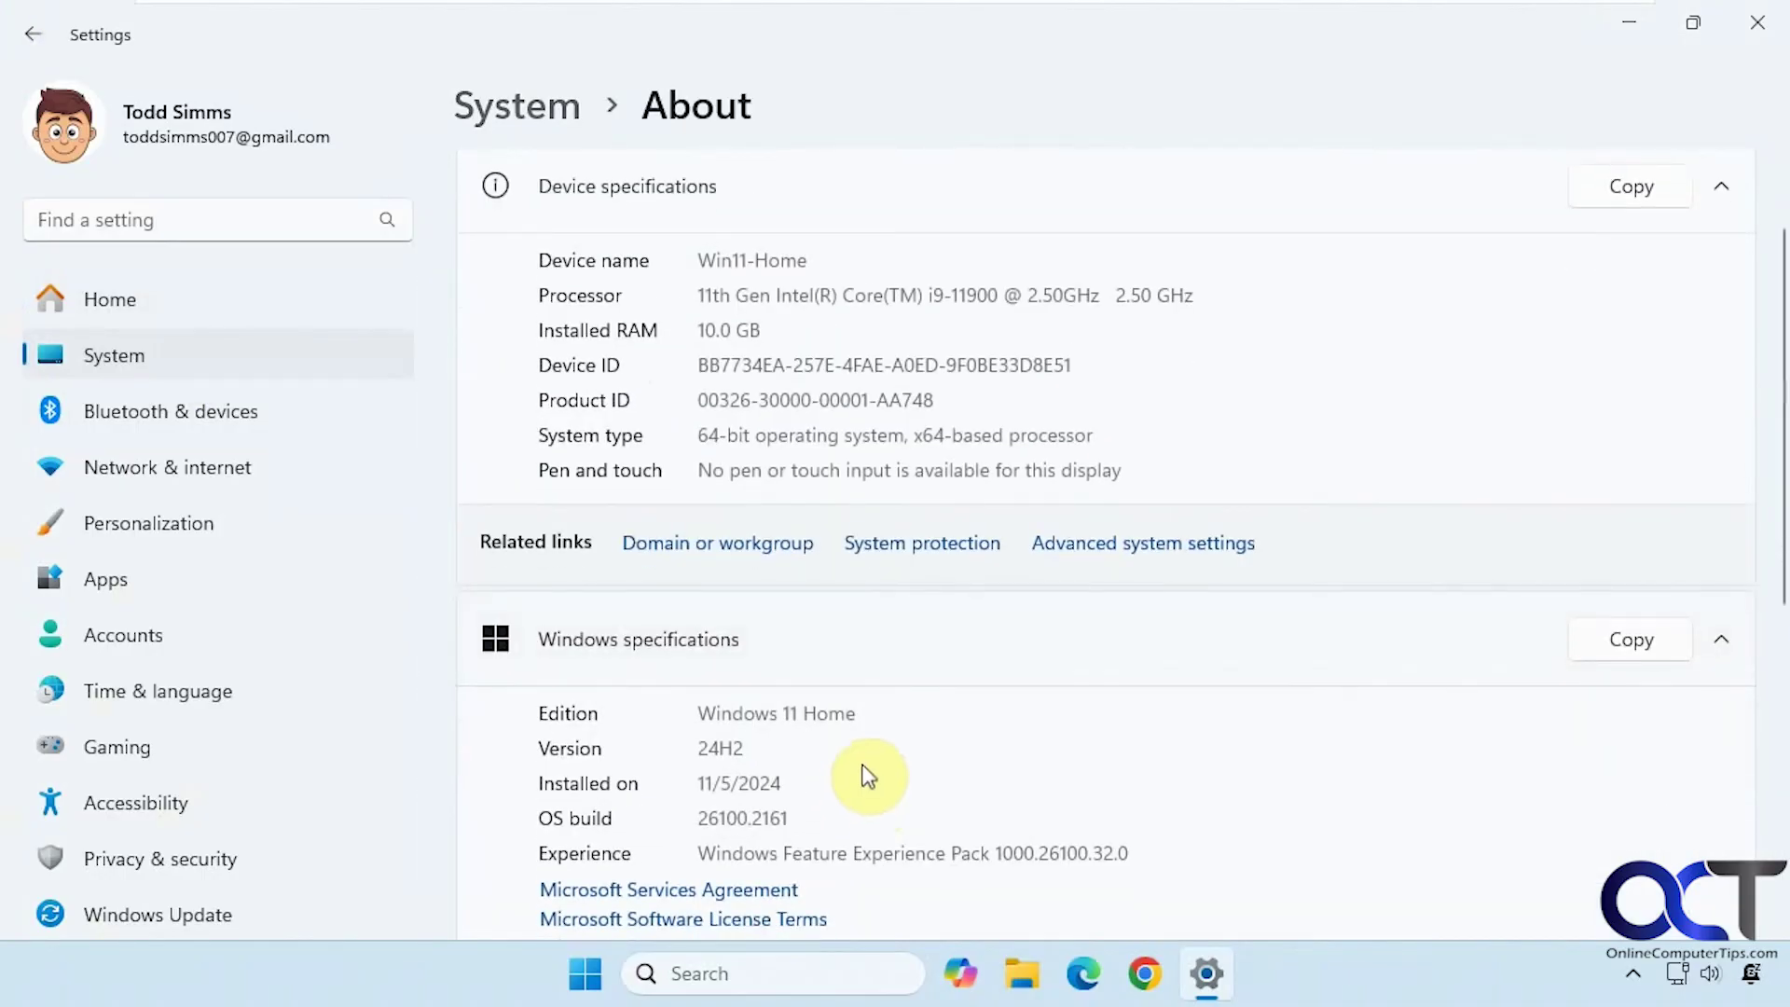
scroll(867, 769, up, 2)
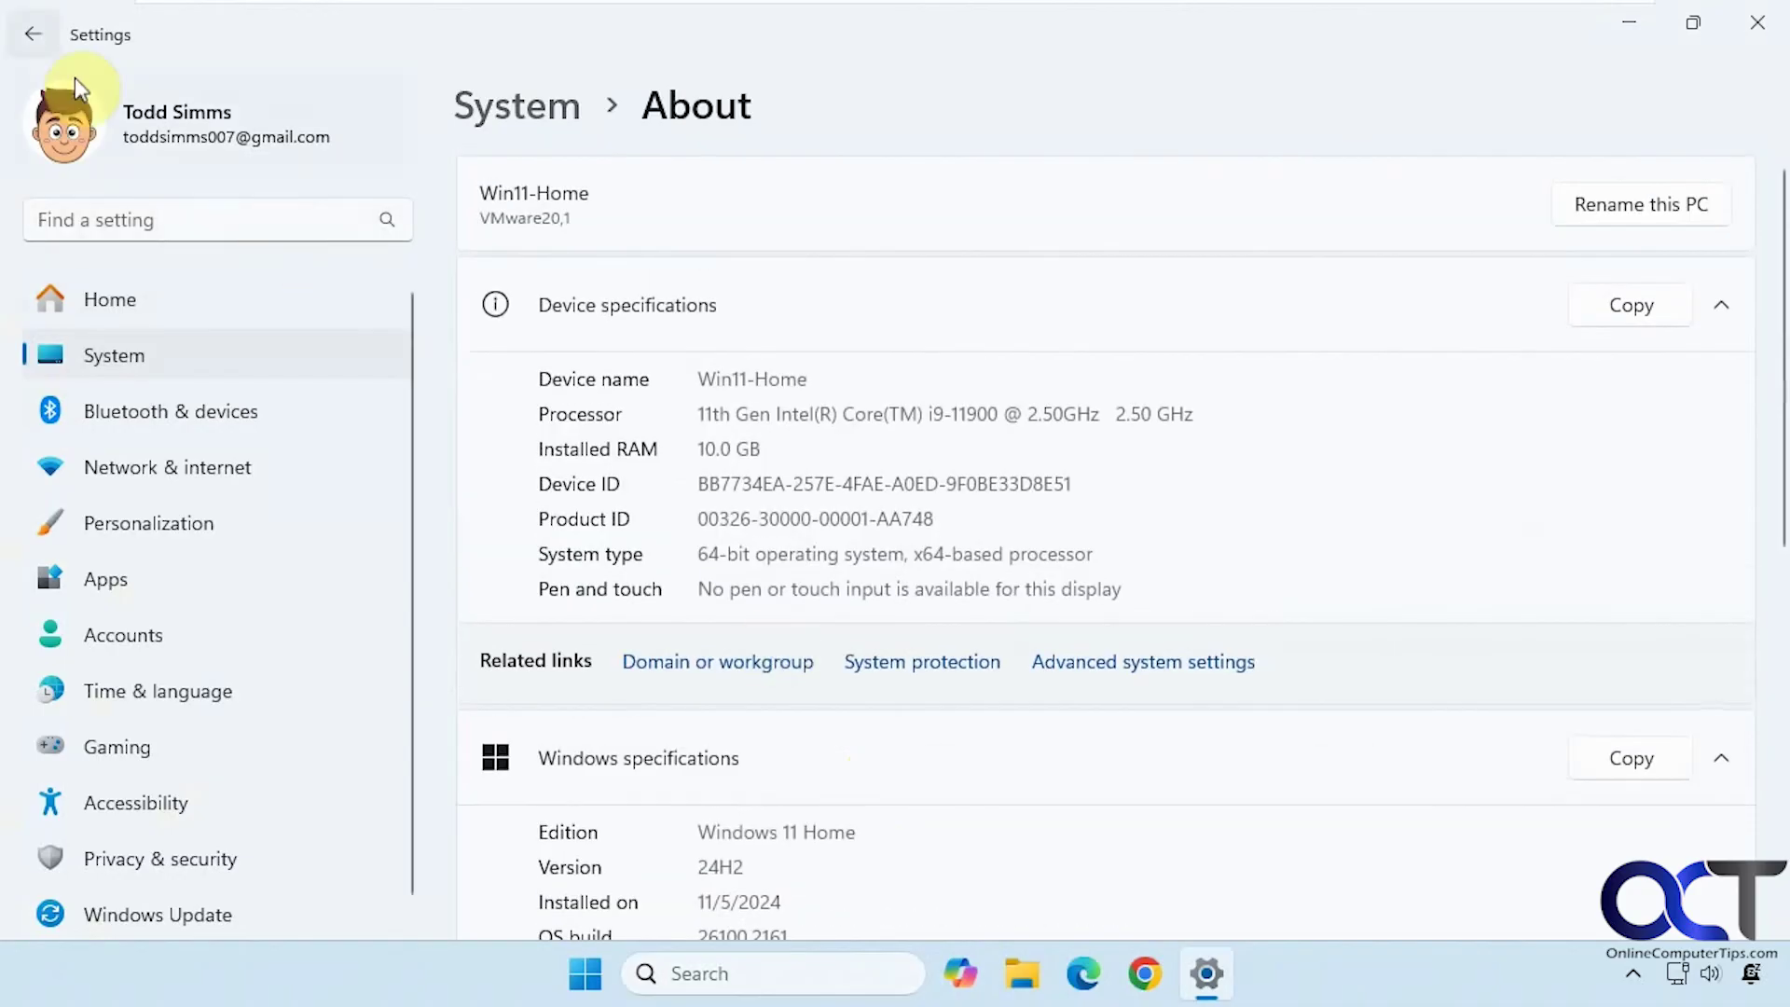
click(34, 37)
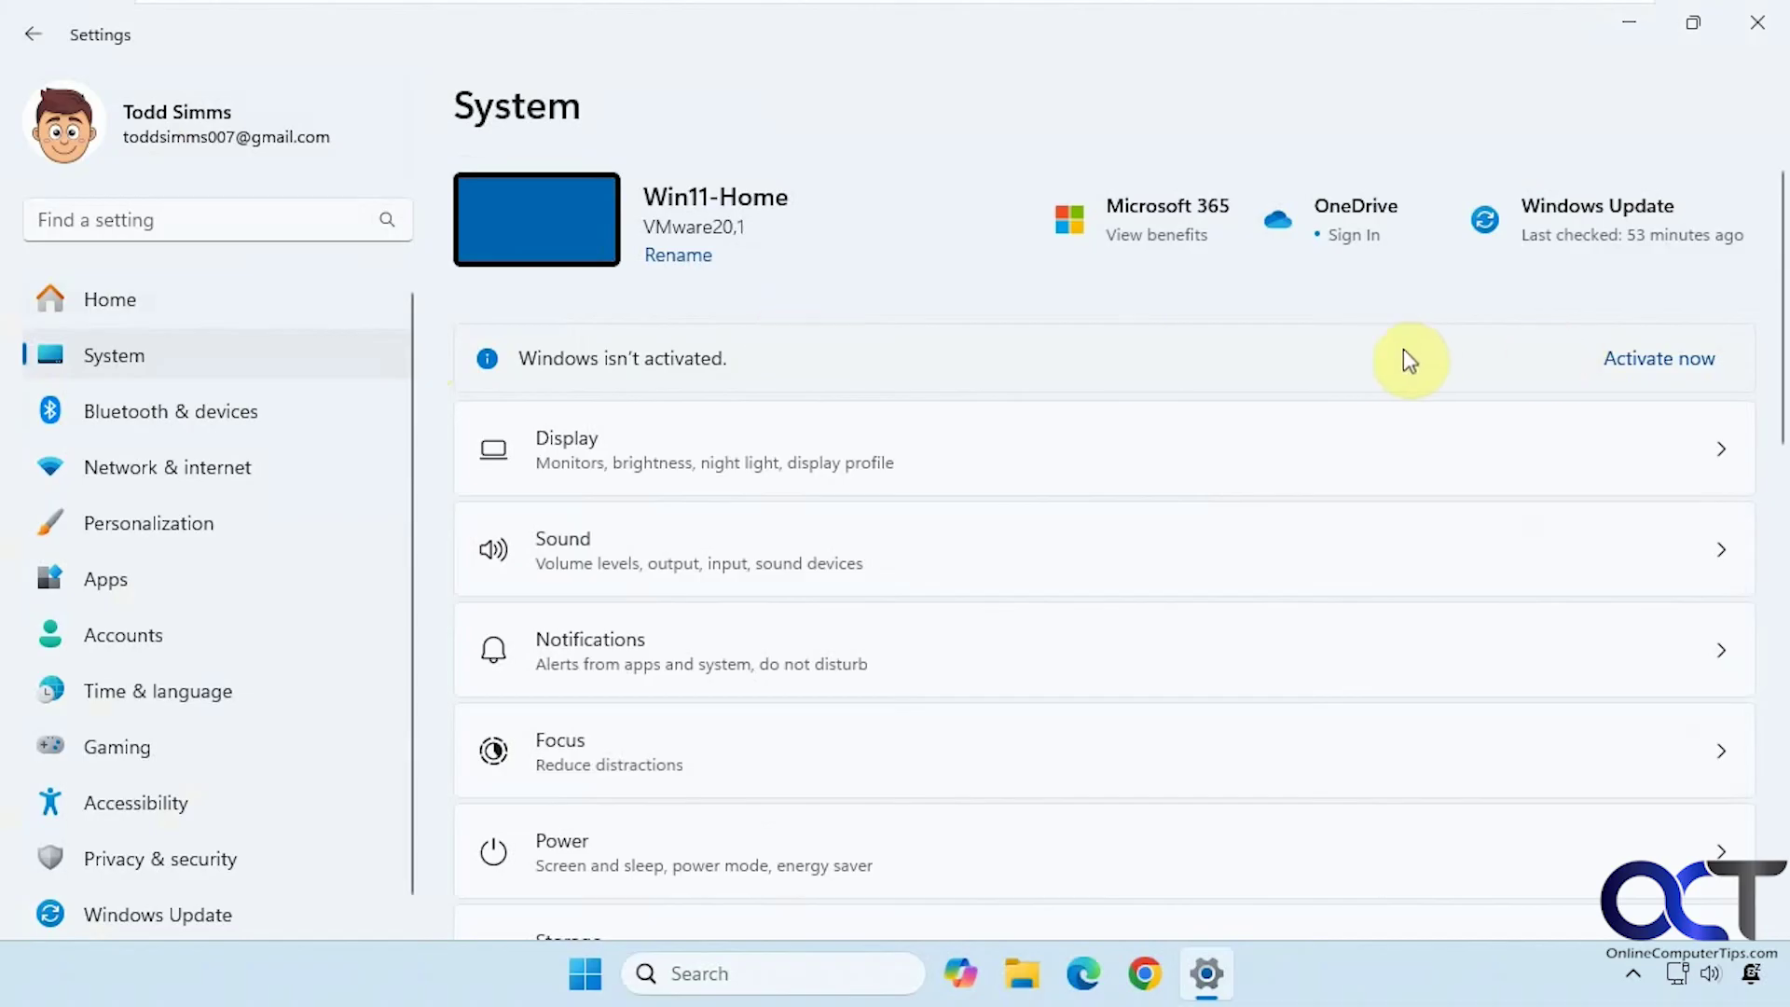
Step: Open Activation details from the 'Windows isn't activated' banner via Activate now
click(1679, 366)
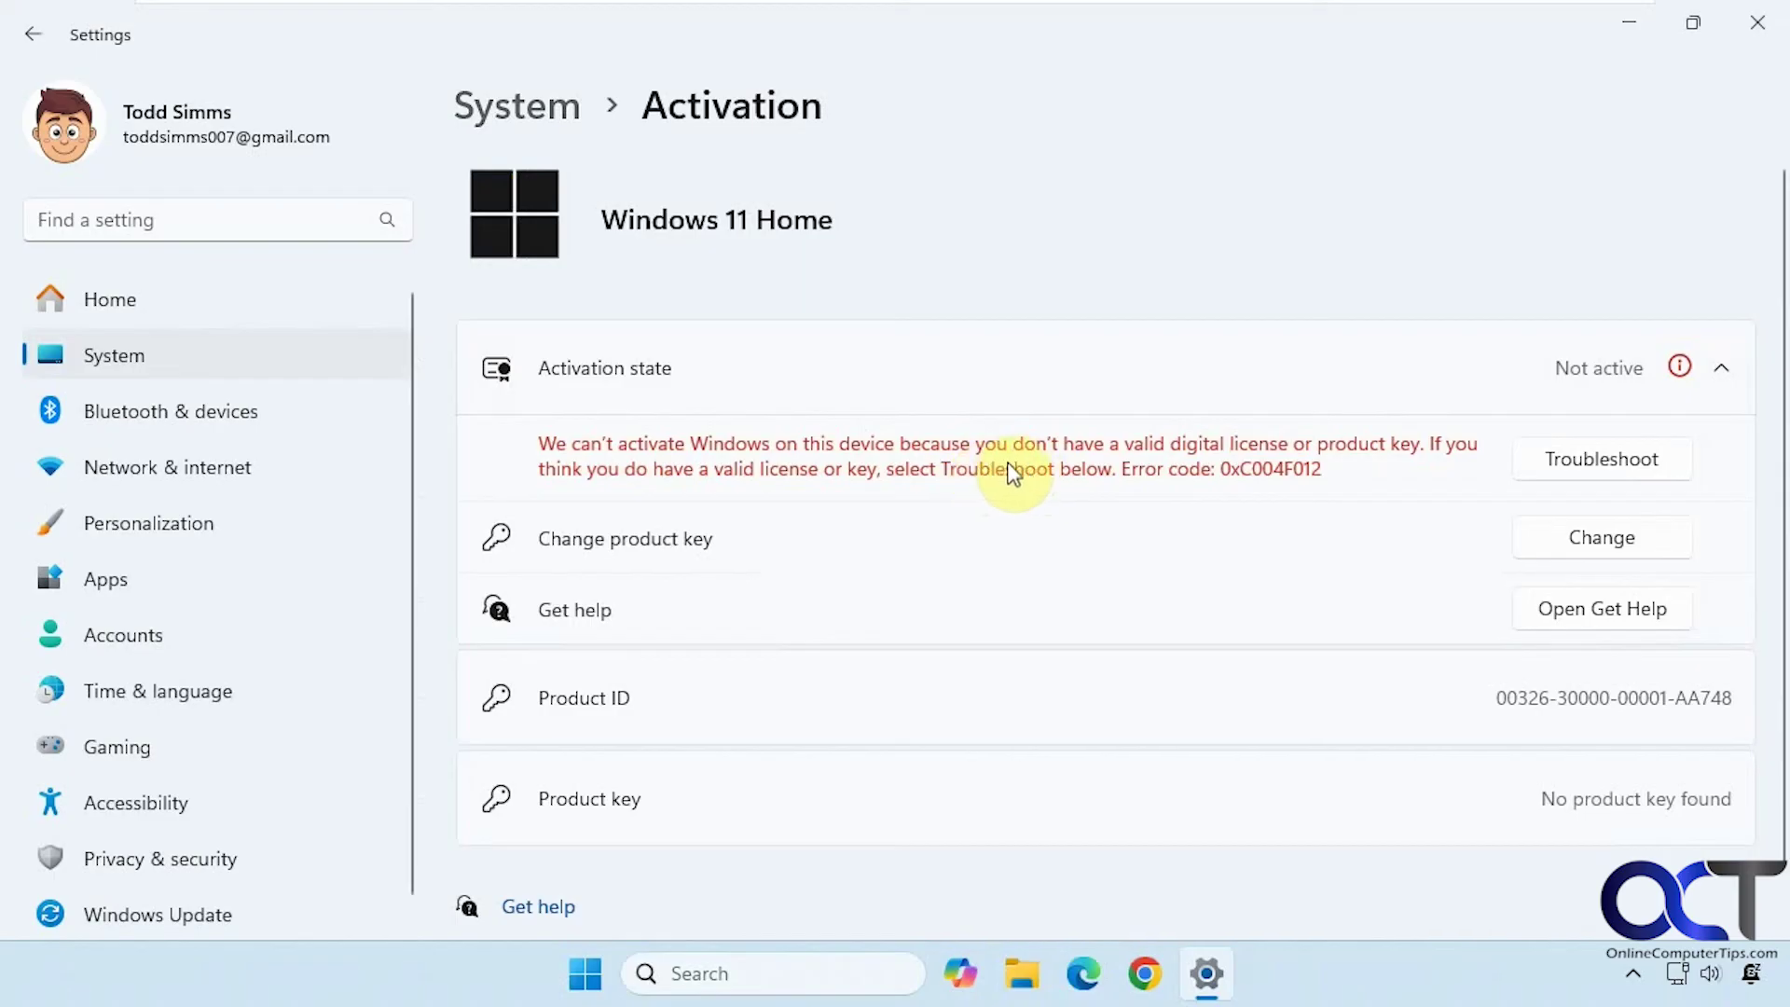
Step: Go back to System › Recovery, which now also offers Go back
click(135, 361)
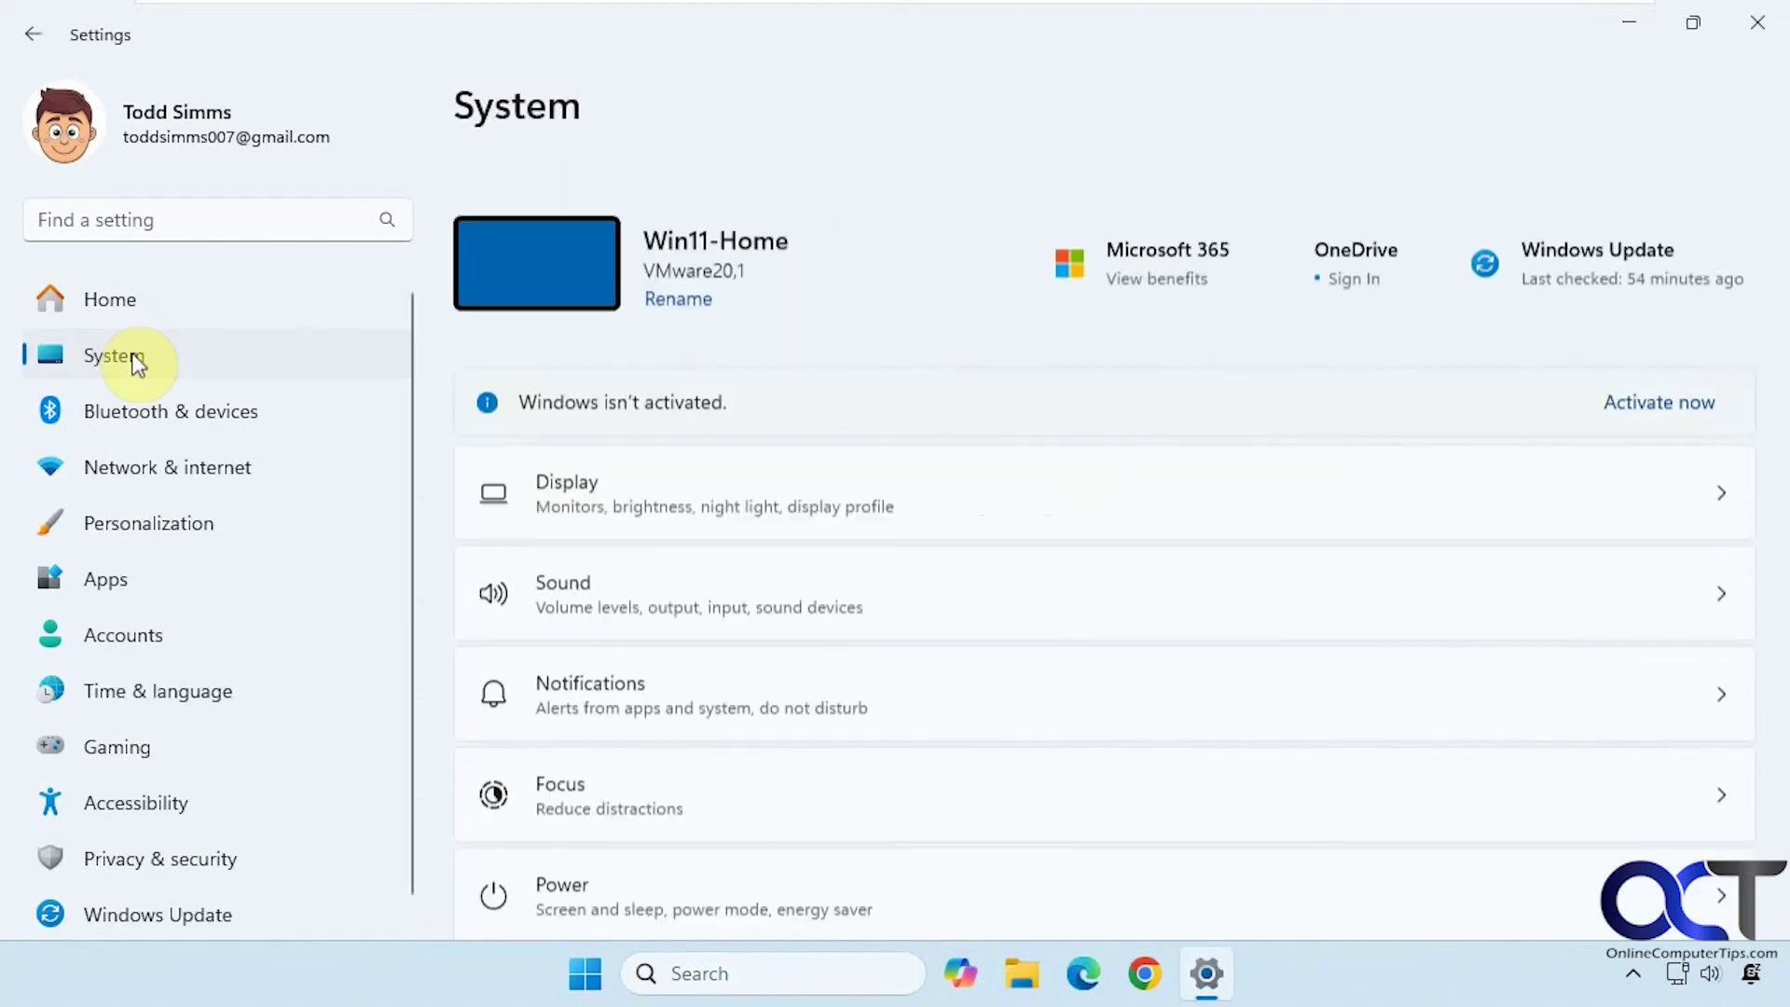
scroll(708, 578, down, 7)
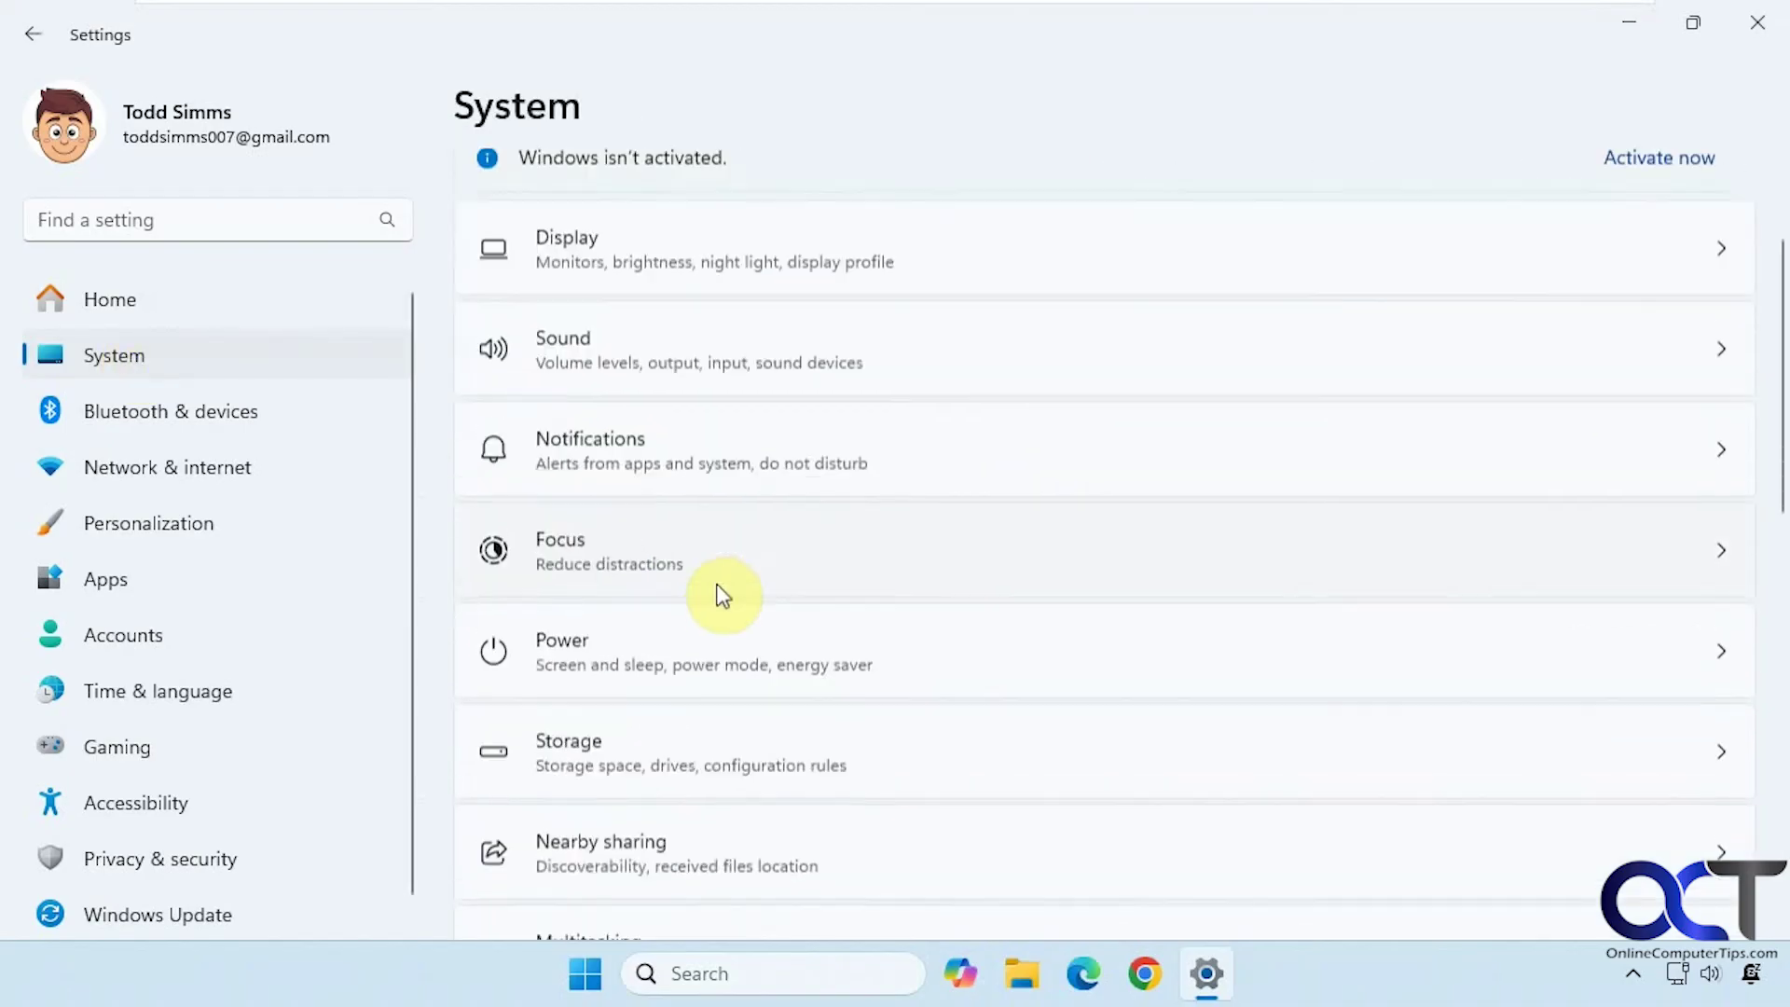
scroll(696, 608, down, 3)
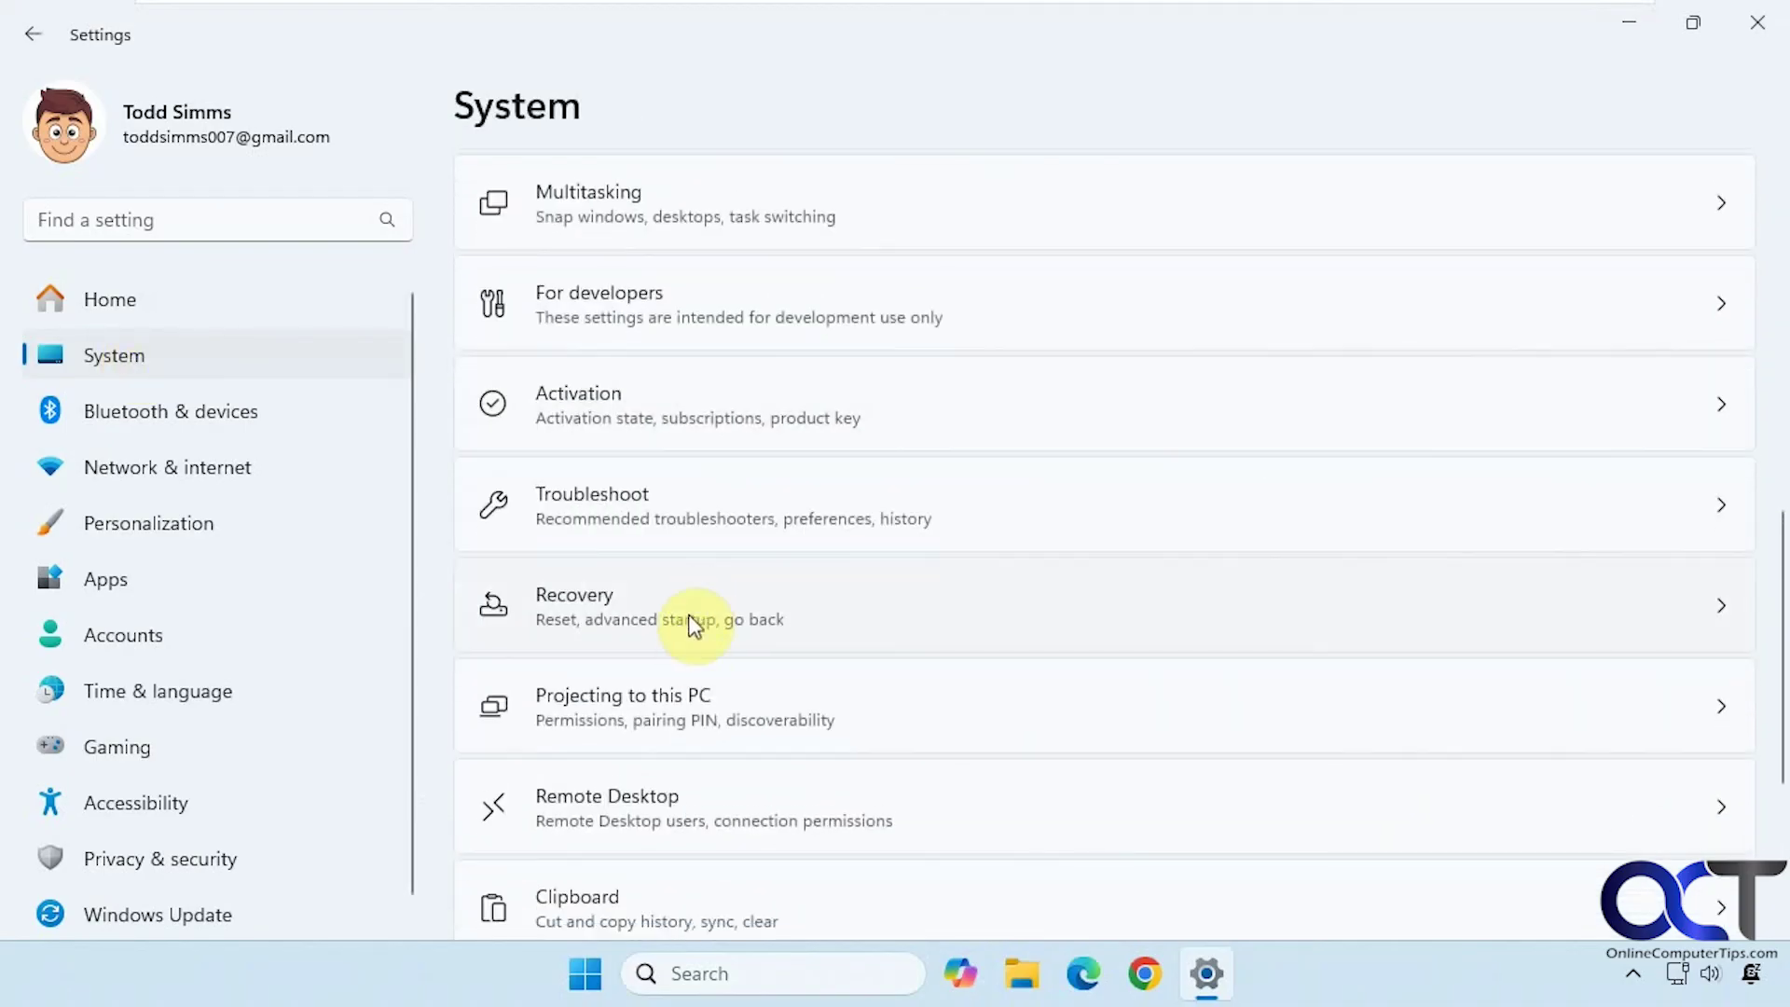
click(692, 612)
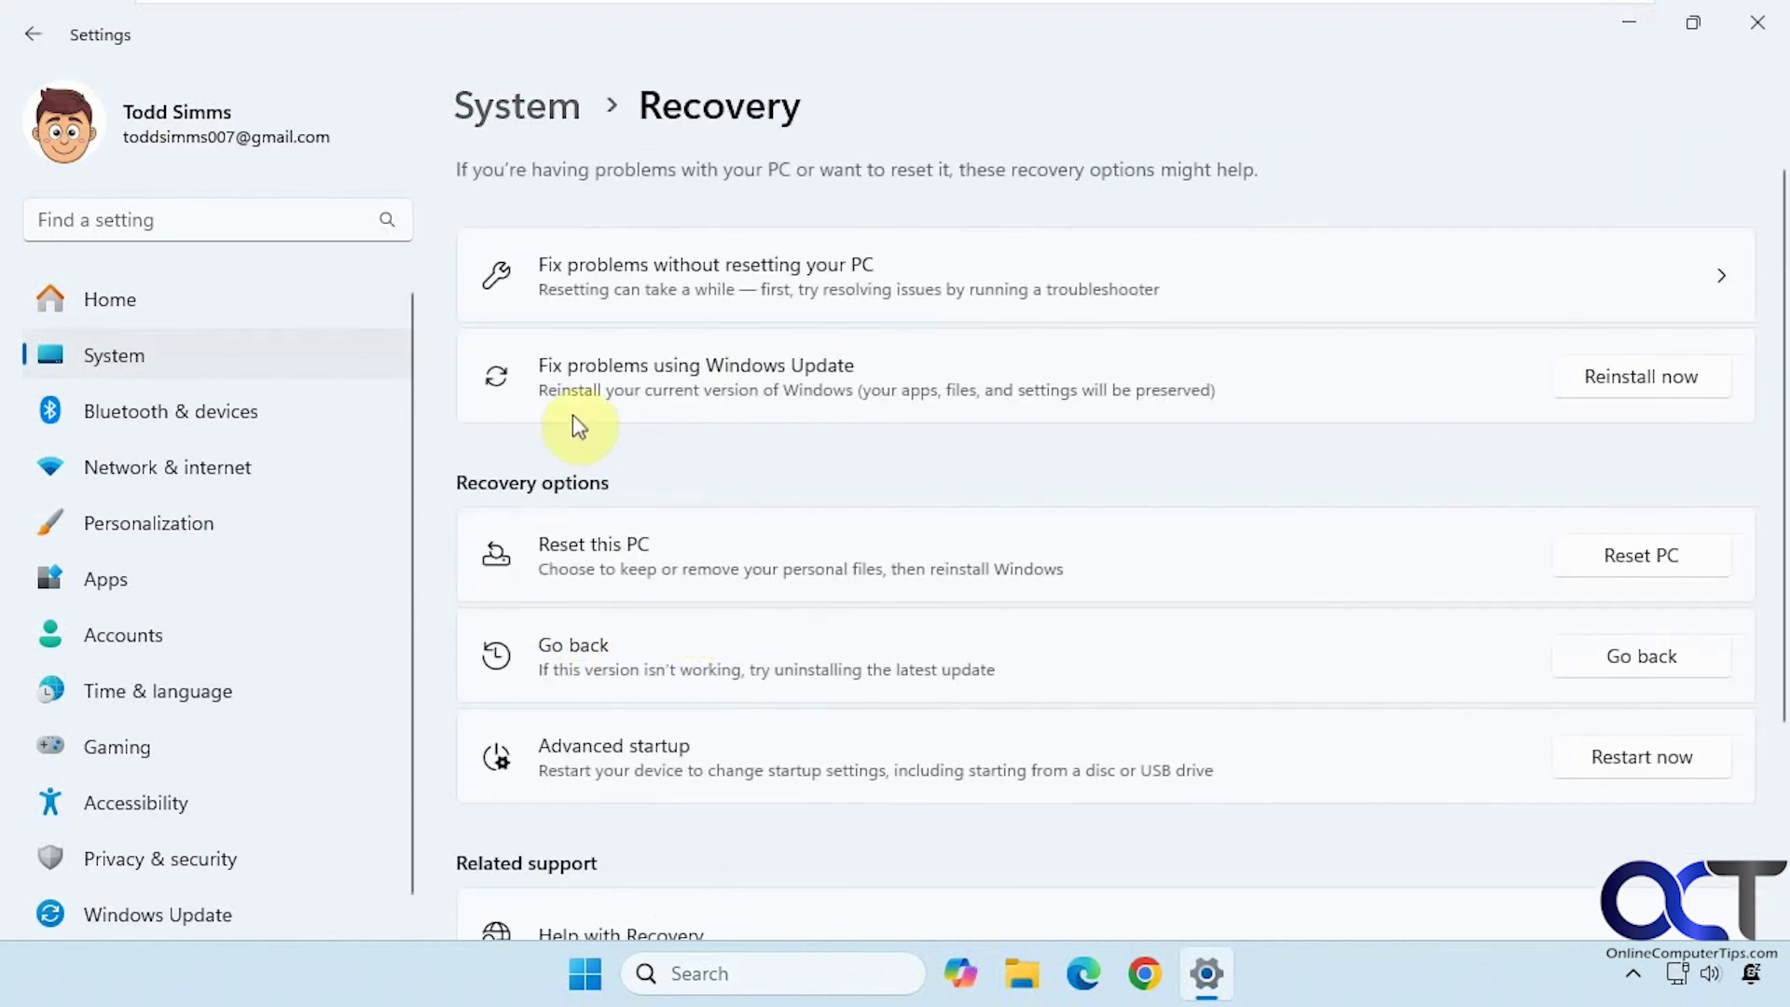